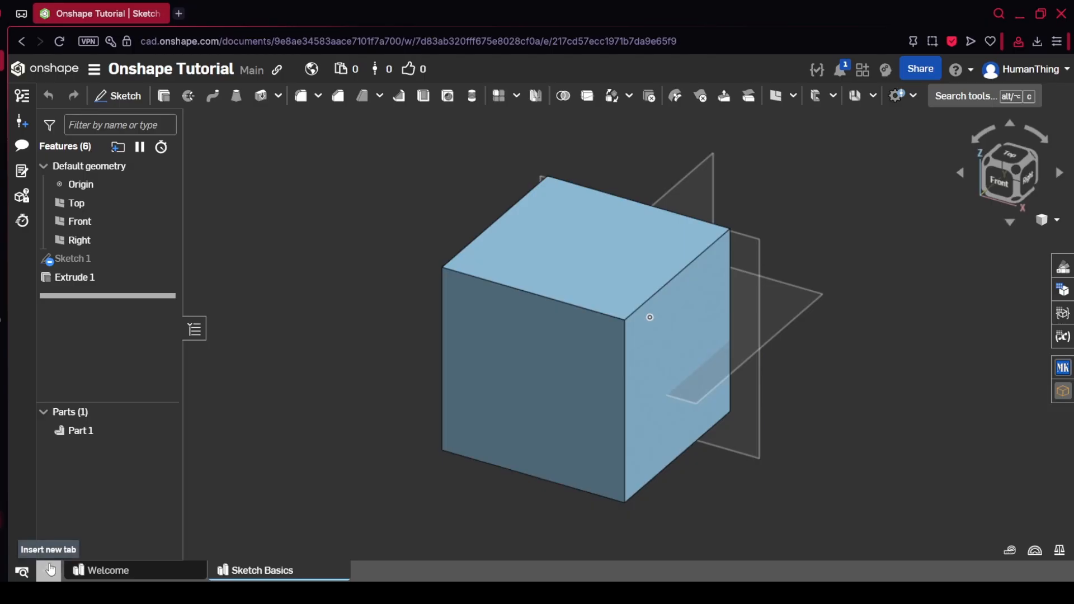
# - Create a new Part Studio in the document and rename it Advanced Sketching
pyautogui.click(50, 571)
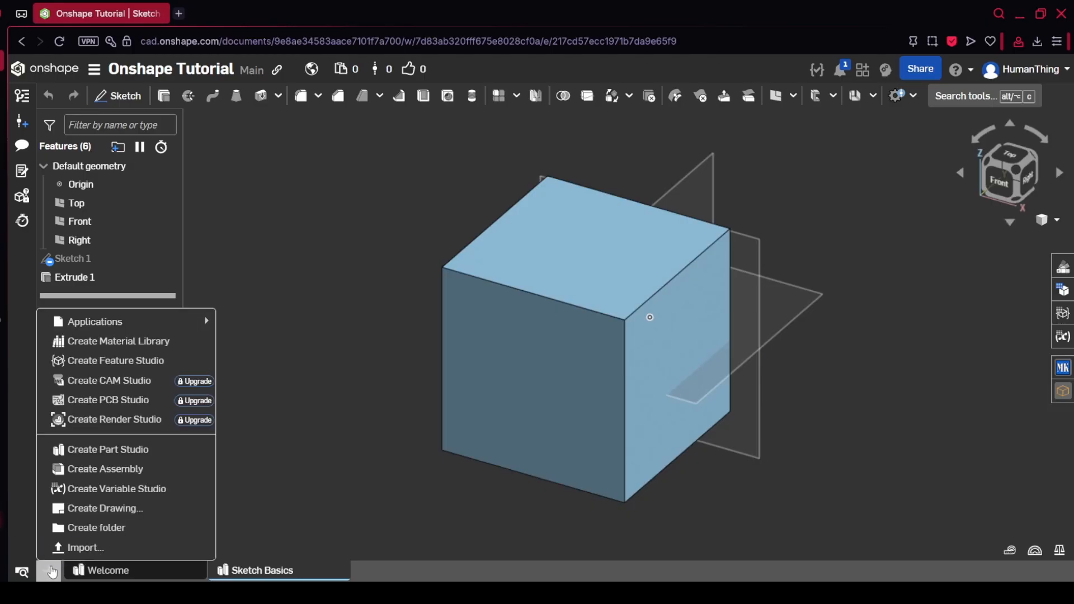
pyautogui.click(108, 458)
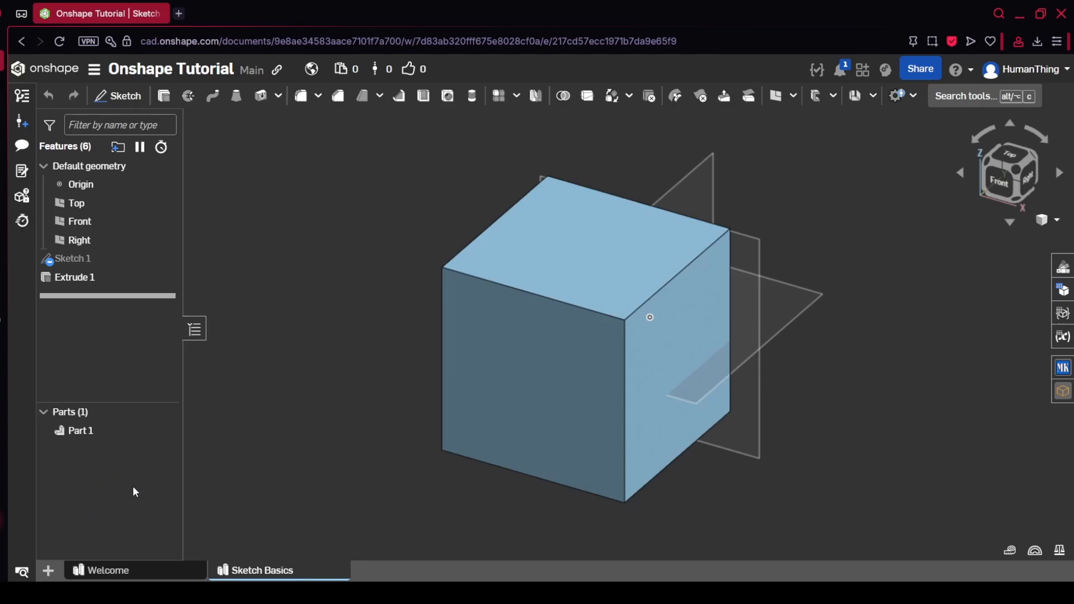
pyautogui.click(49, 571)
pyautogui.click(103, 449)
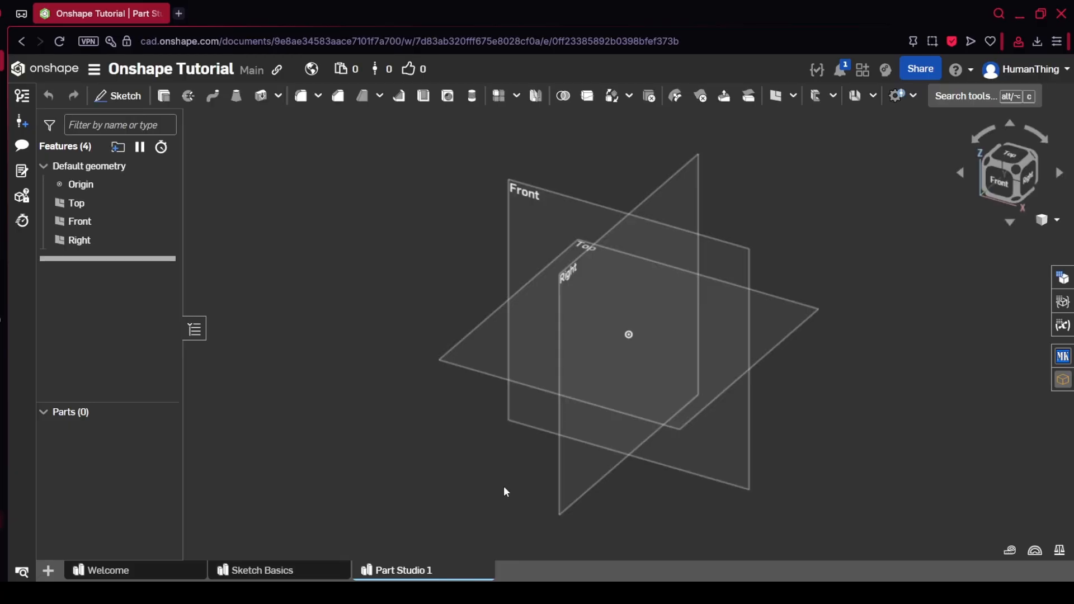
pyautogui.rightClick(407, 576)
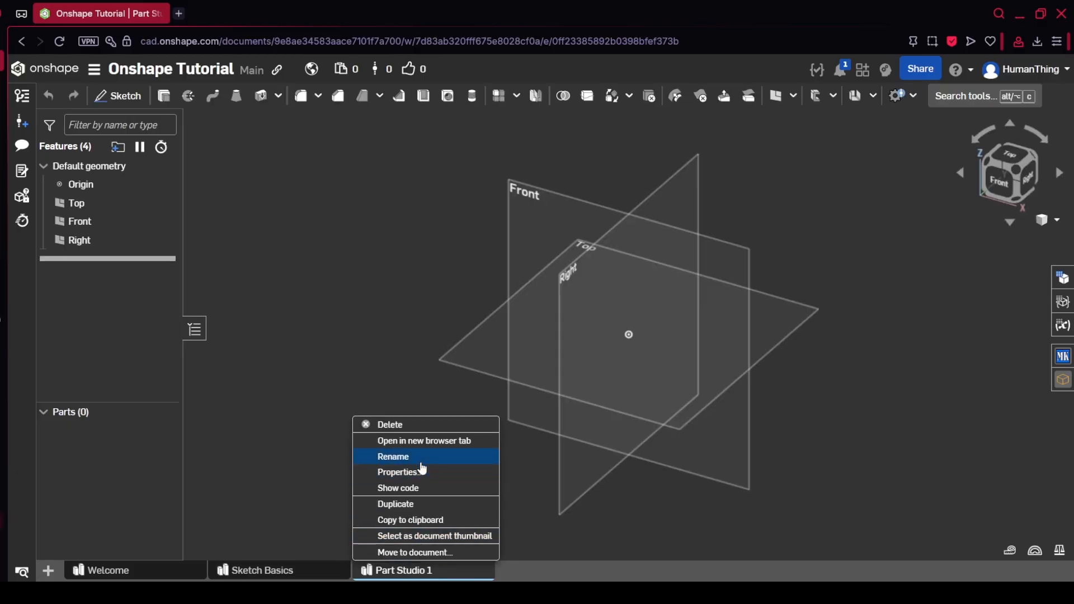
pyautogui.click(422, 457)
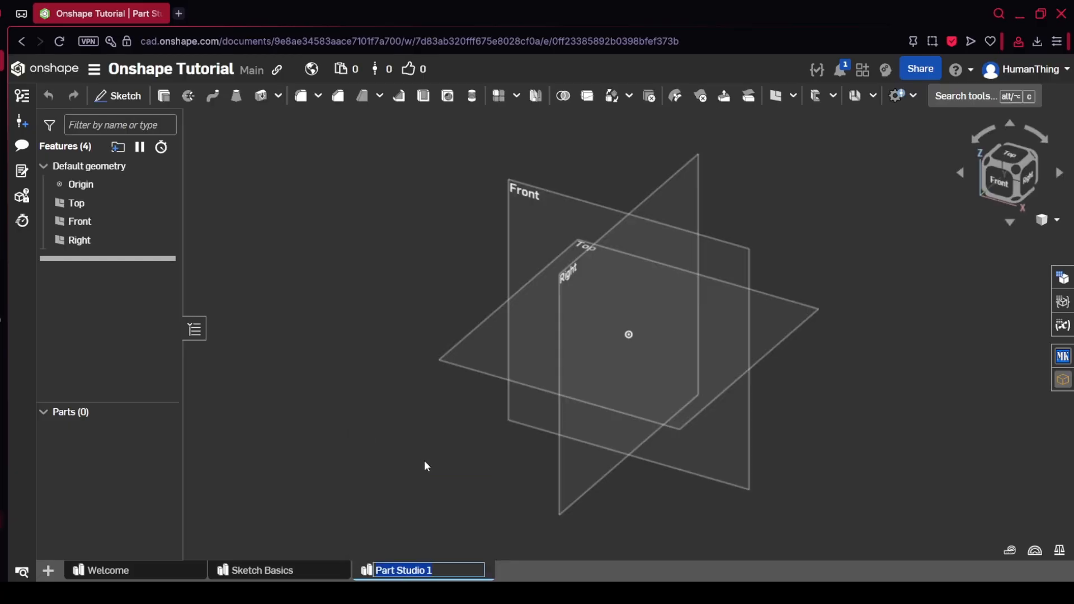
pyautogui.write('Advanced Sketching')
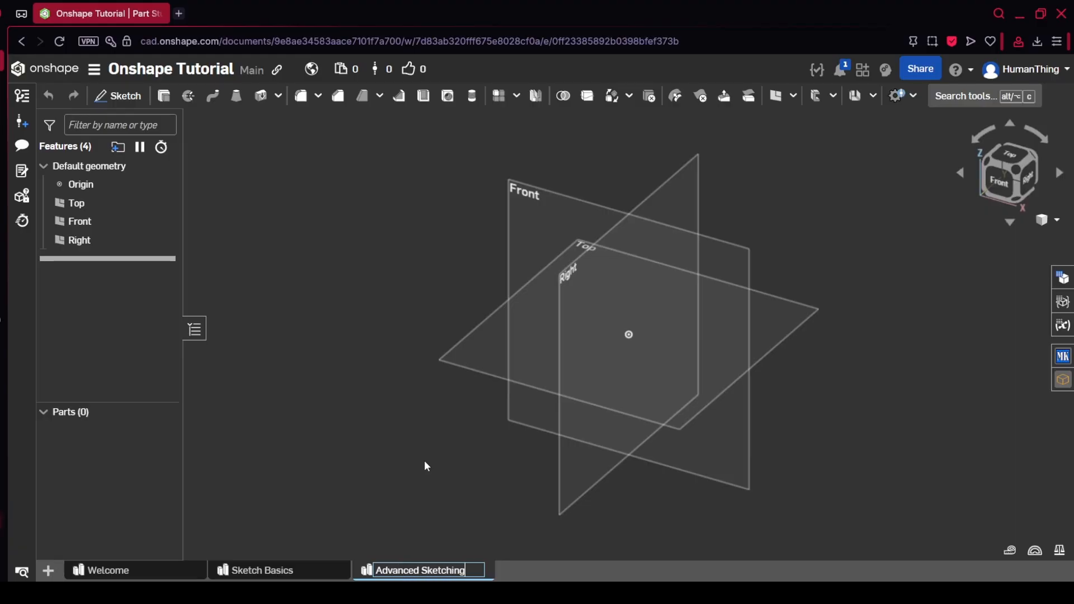
pyautogui.press('Return')
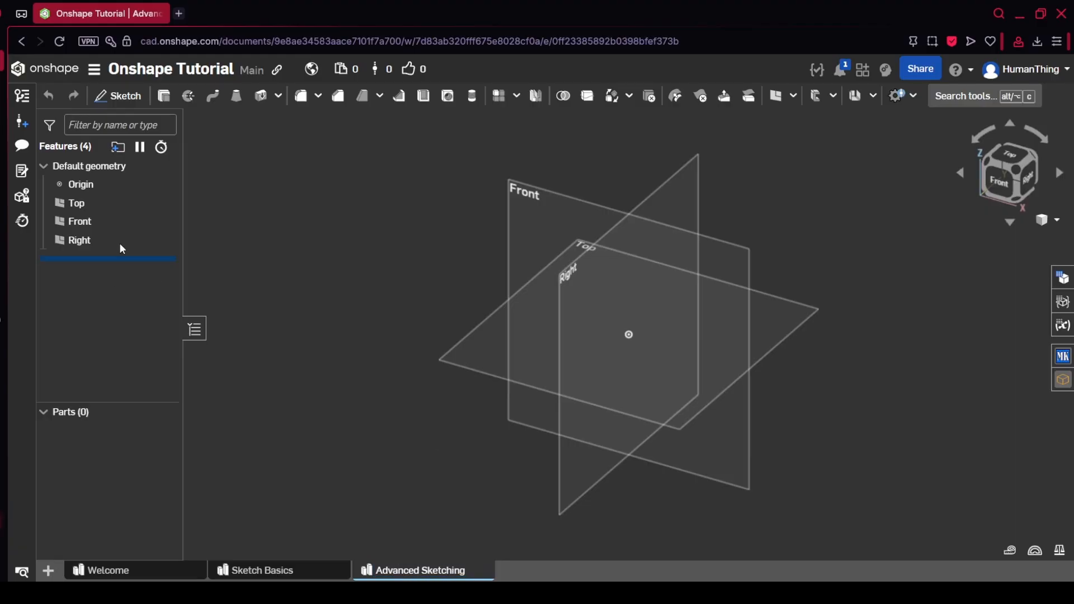
# - Start a new sketch on the Front plane and view the plane head-on
pyautogui.click(136, 101)
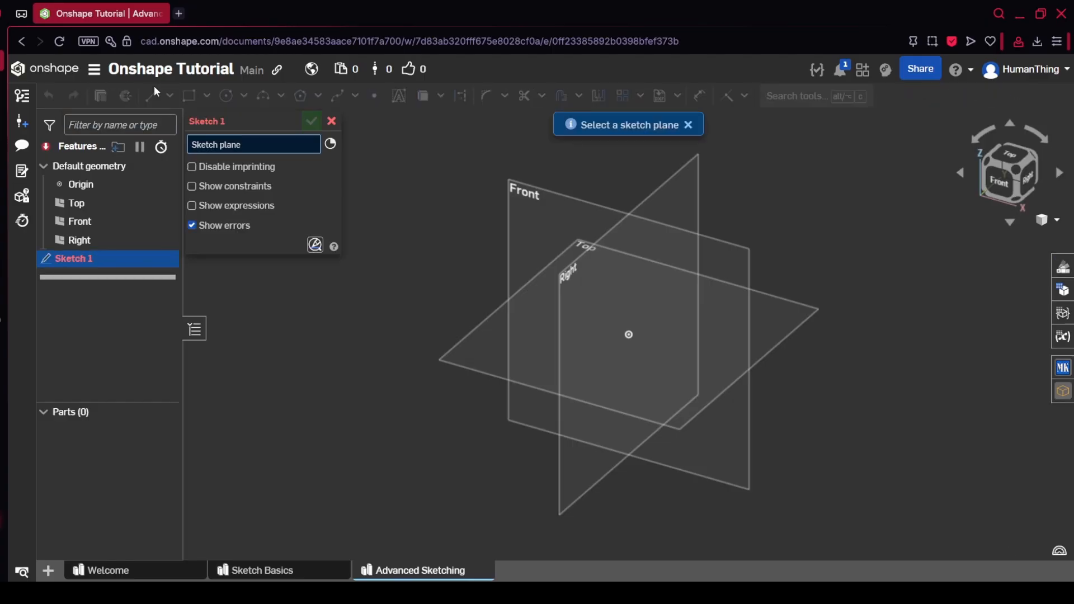
pyautogui.click(554, 230)
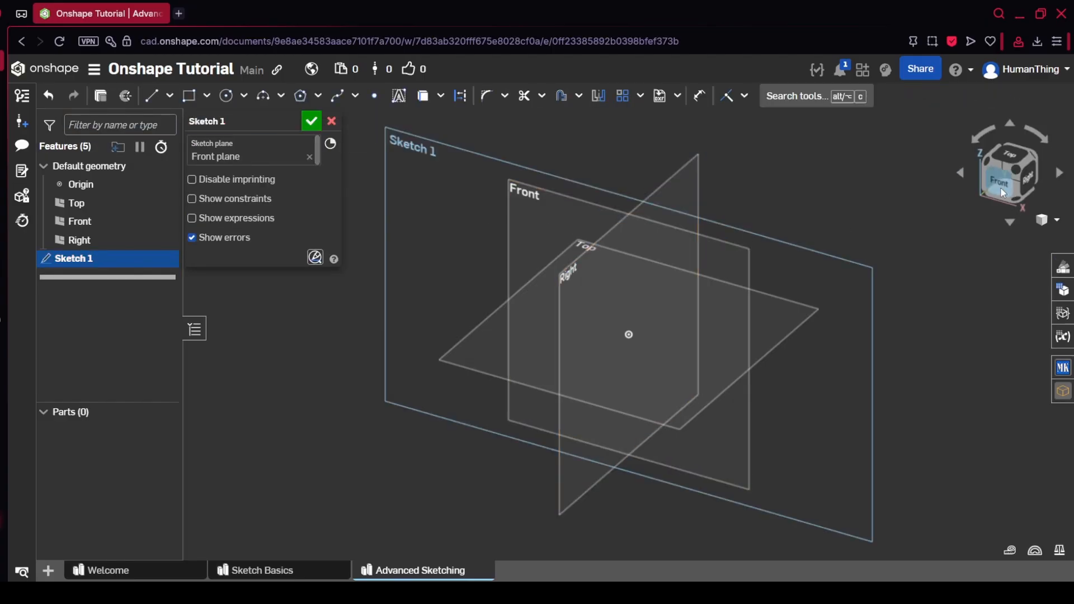
pyautogui.press('n')
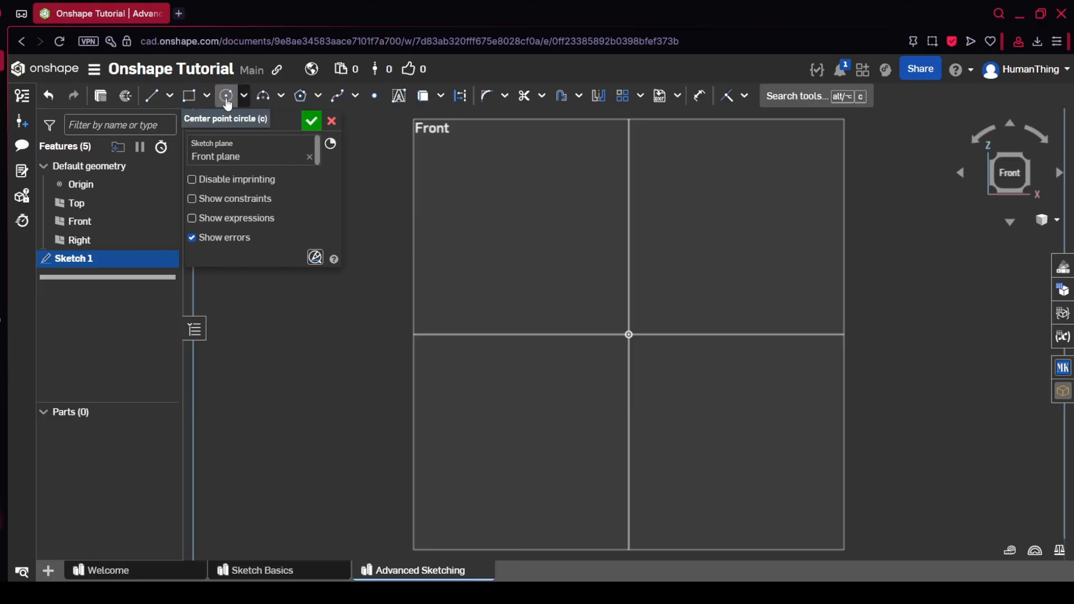
# - Sketch a corner rectangle around the origin, 5 in wide and 3 in high
pyautogui.click(188, 97)
pyautogui.click(457, 194)
pyautogui.click(818, 436)
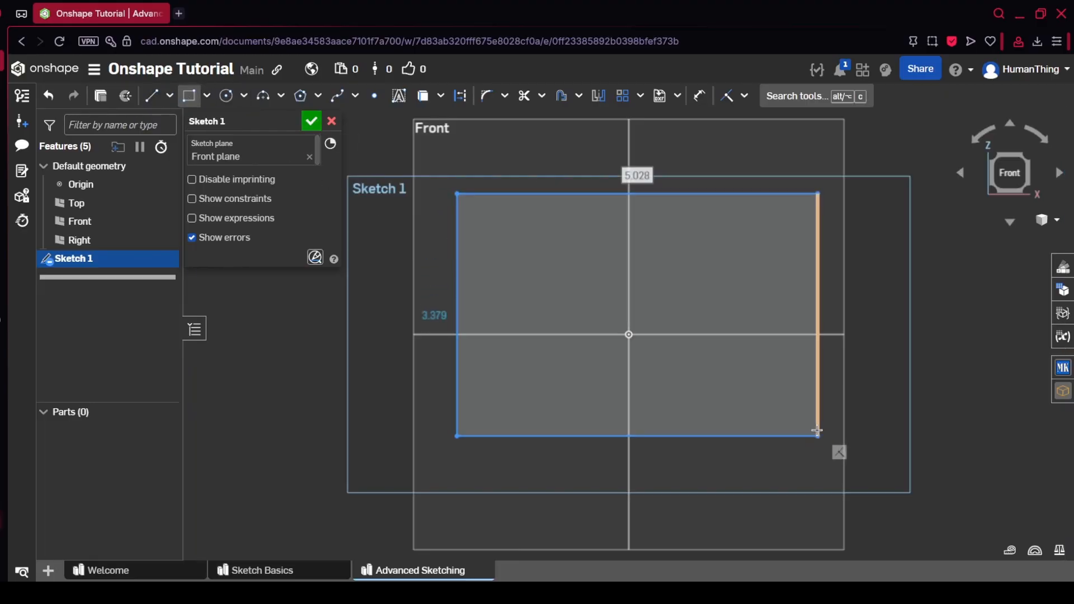
pyautogui.write('5')
pyautogui.press('Return')
pyautogui.write('3')
pyautogui.press('Return')
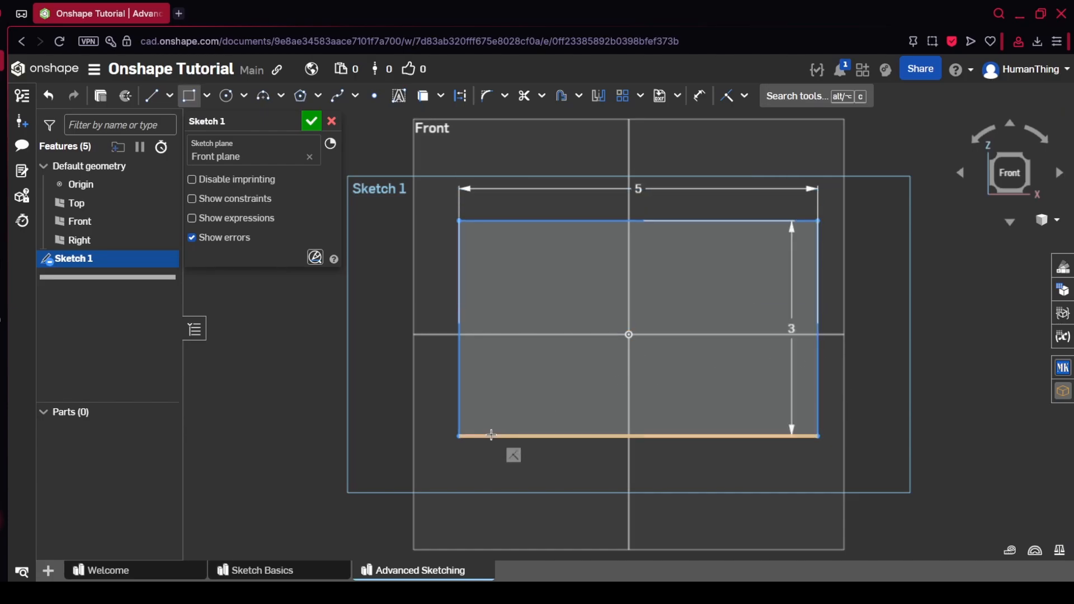
# - Sketch a 1 in by 1 in square outward from the large rectangle's lower-left corner, sharing its left edge
pyautogui.click(459, 437)
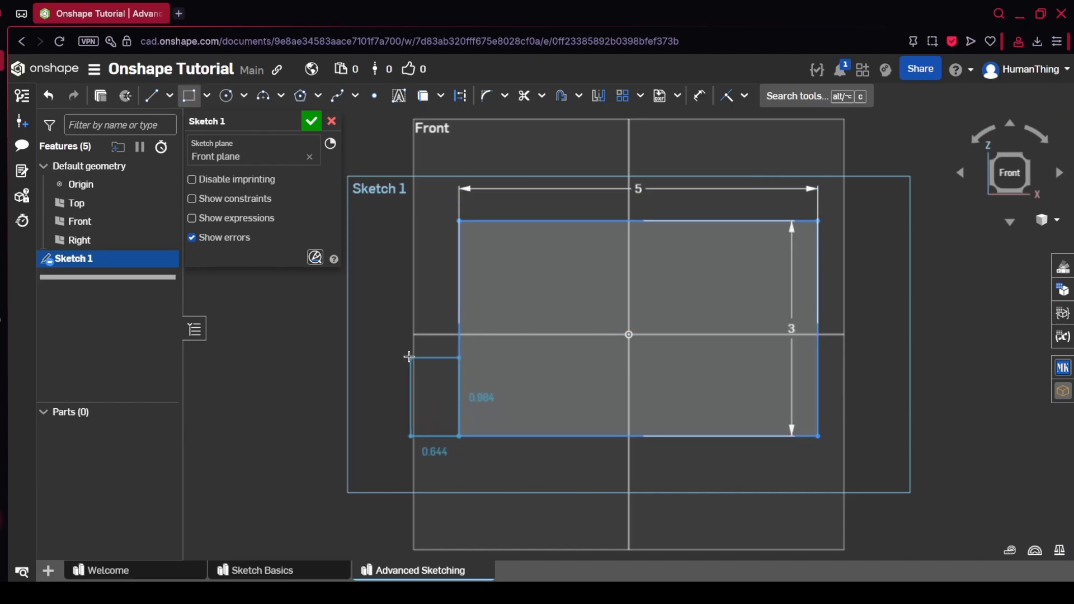
pyautogui.click(369, 355)
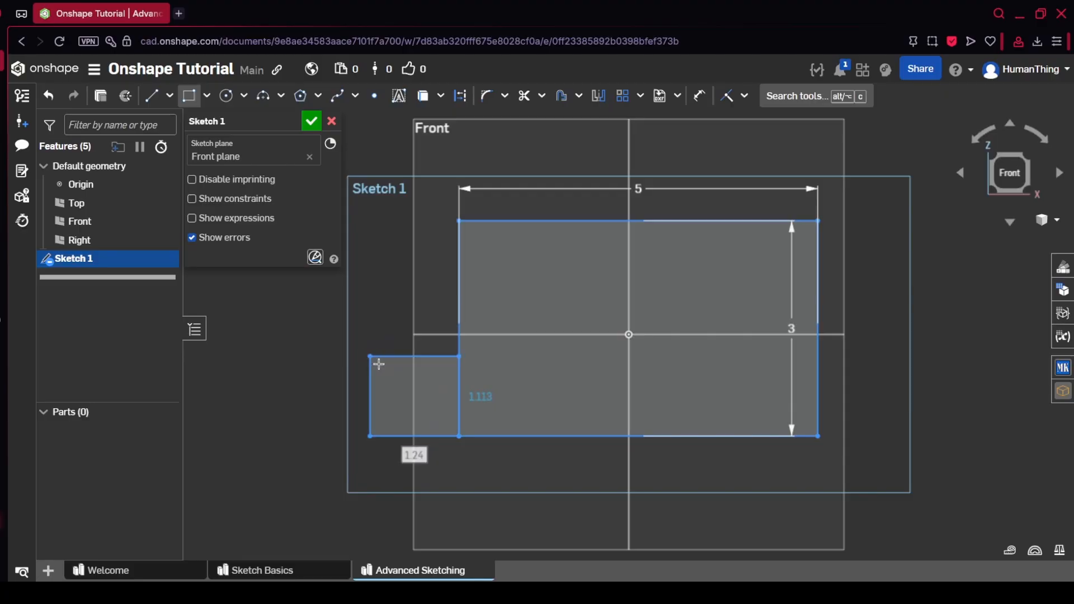
pyautogui.write('1')
pyautogui.press('Tab')
pyautogui.write('1')
pyautogui.press('Return')
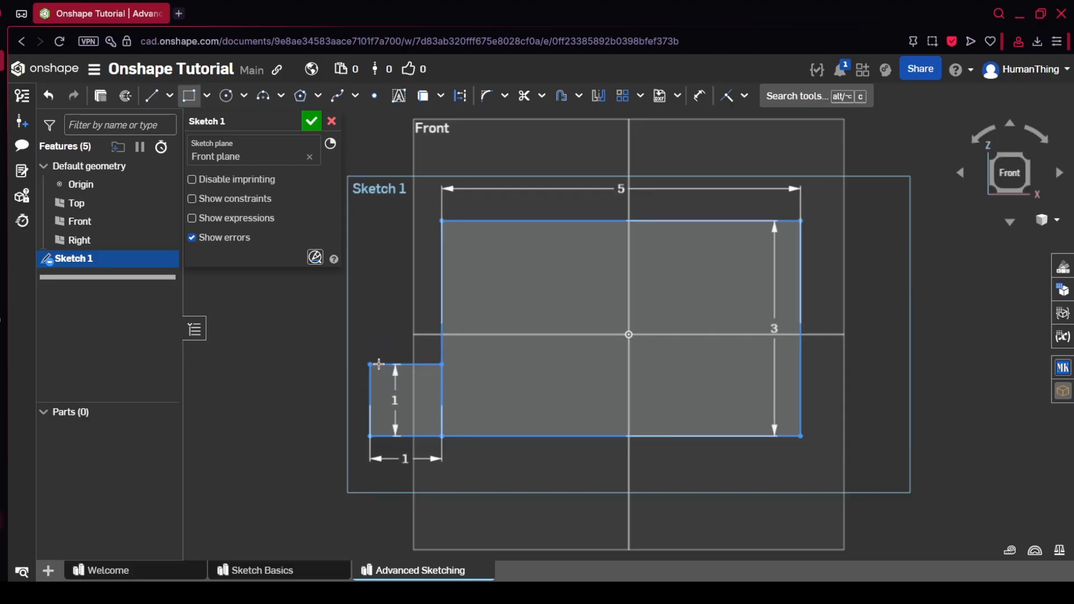
# - Draw a 1/8 in diameter circle inside the large rectangle, level with the midpoint of its right edge
pyautogui.click(226, 96)
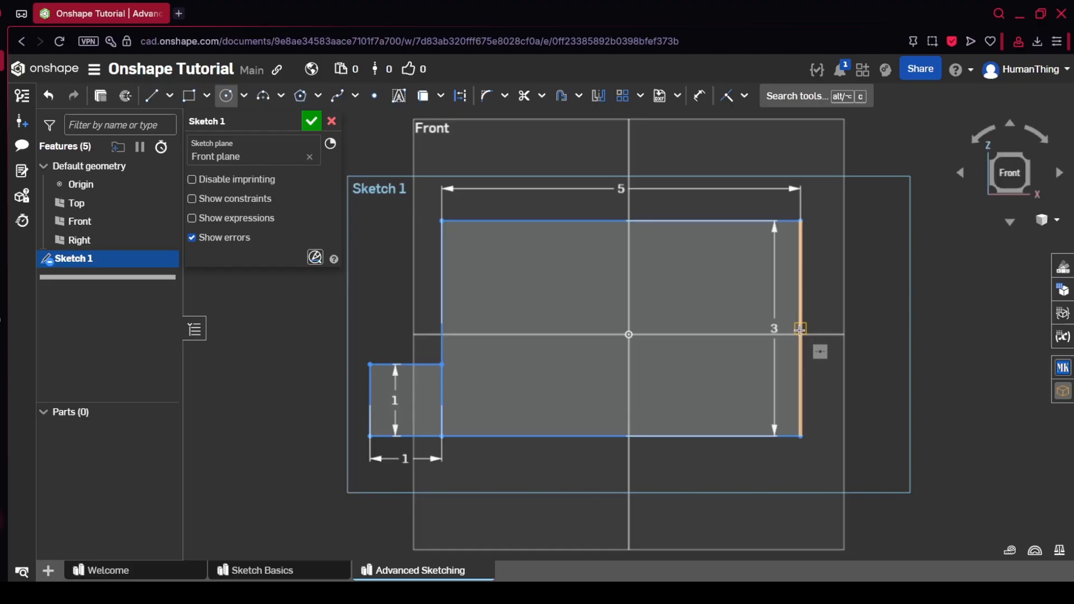
pyautogui.click(728, 329)
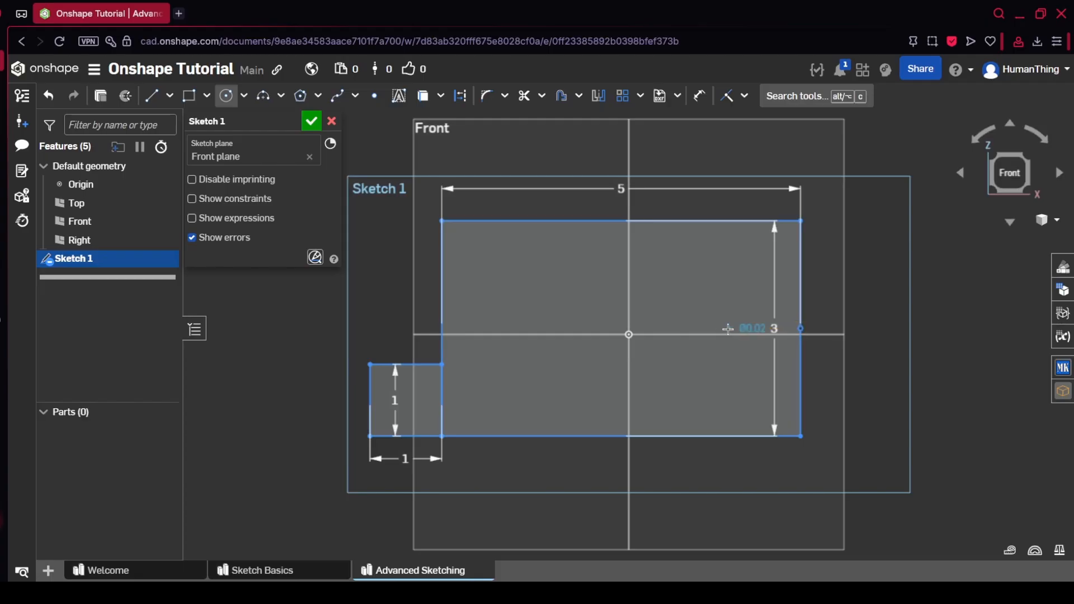
pyautogui.click(711, 320)
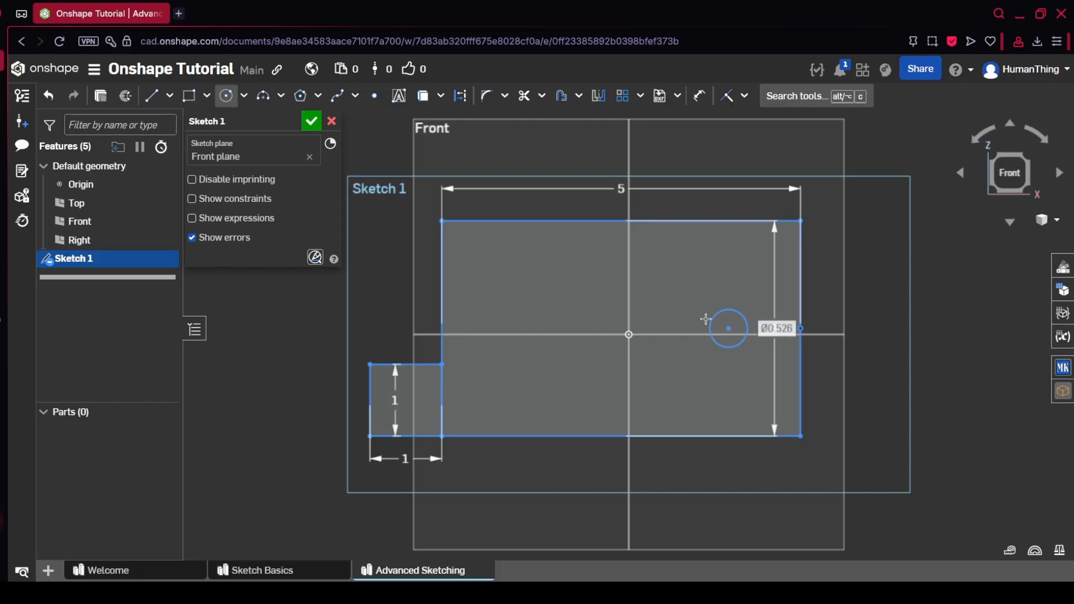
pyautogui.write('1/8')
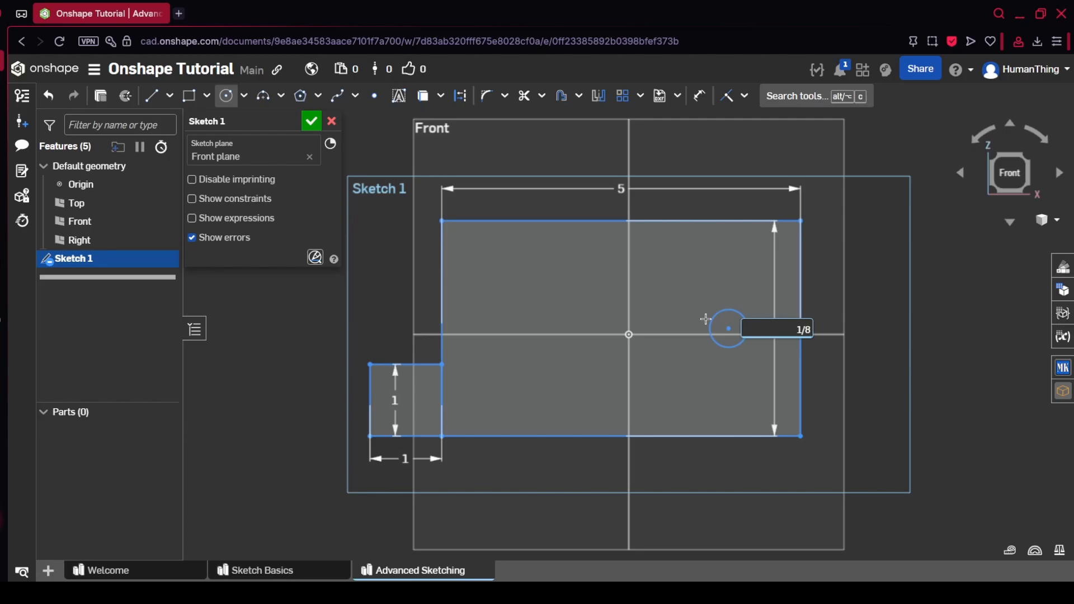
pyautogui.press('Return')
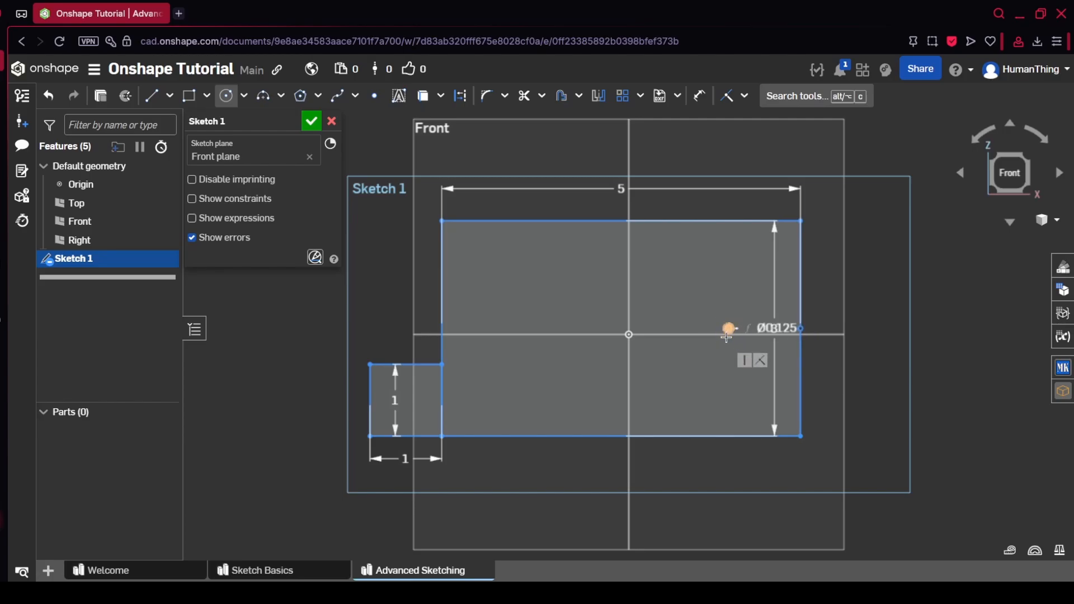
# - Draw a 3/16 in diameter circle vertically below the 1/8 in circle in the large rectangle
pyautogui.click(729, 400)
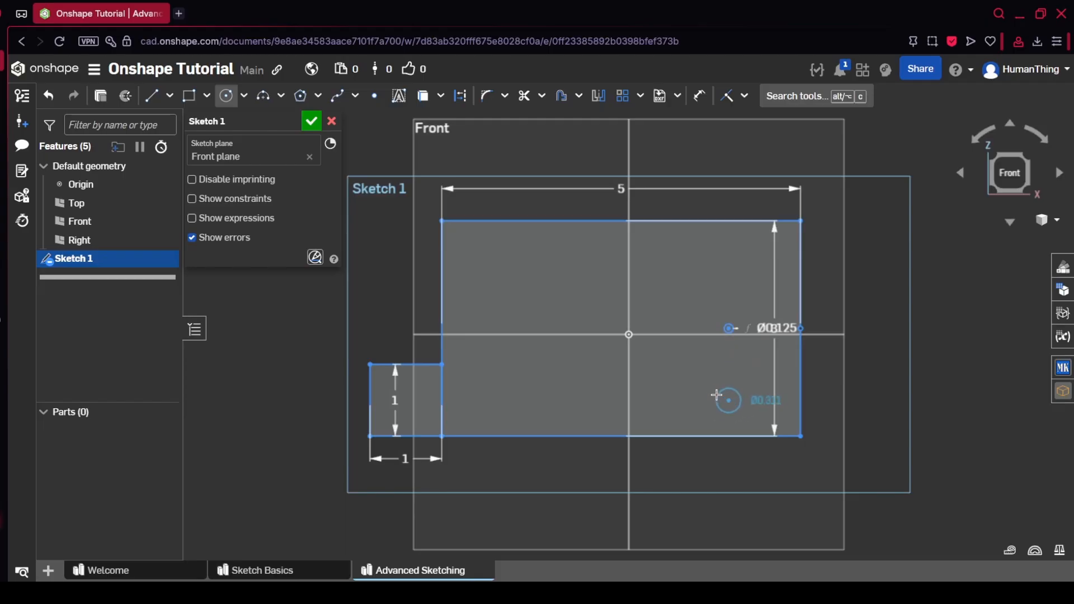
pyautogui.write('3/1')
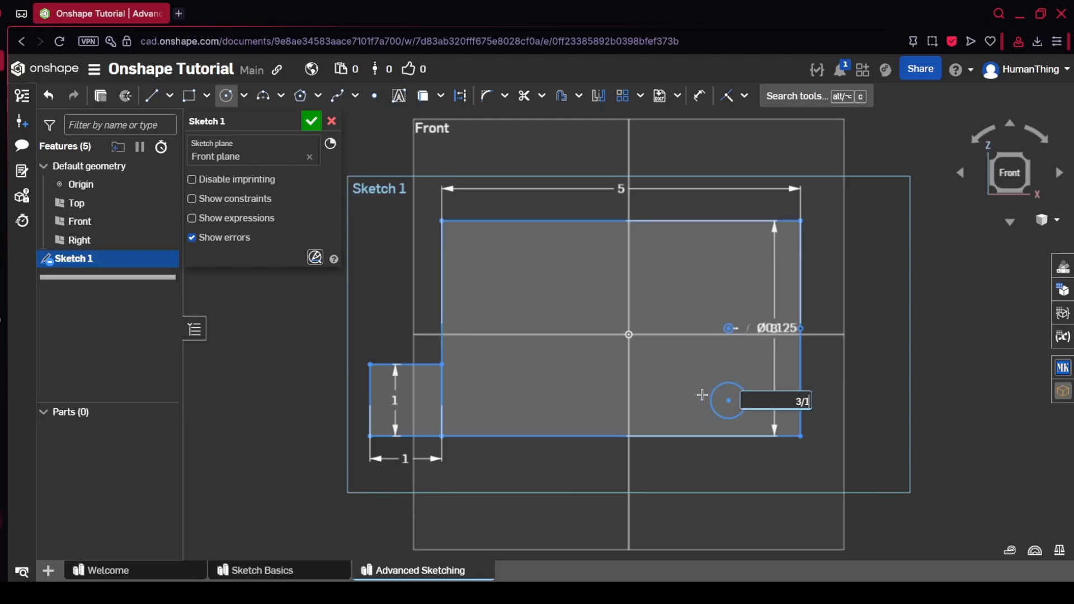
pyautogui.write('6')
pyautogui.press('Return')
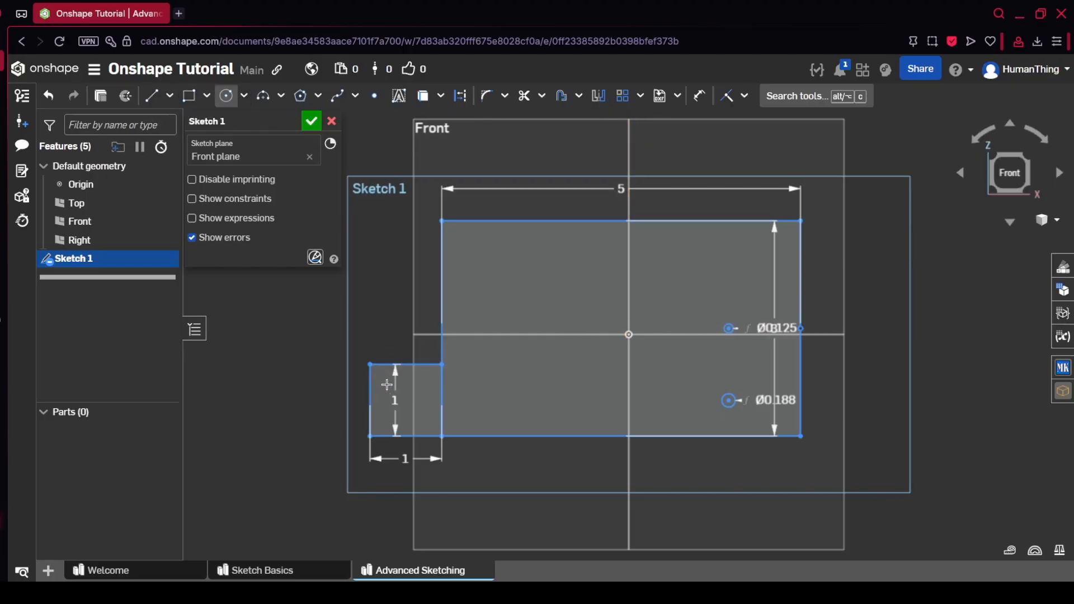
# - Draw a 0.125 in diameter circle in the upper-left area of the small square
pyautogui.click(387, 384)
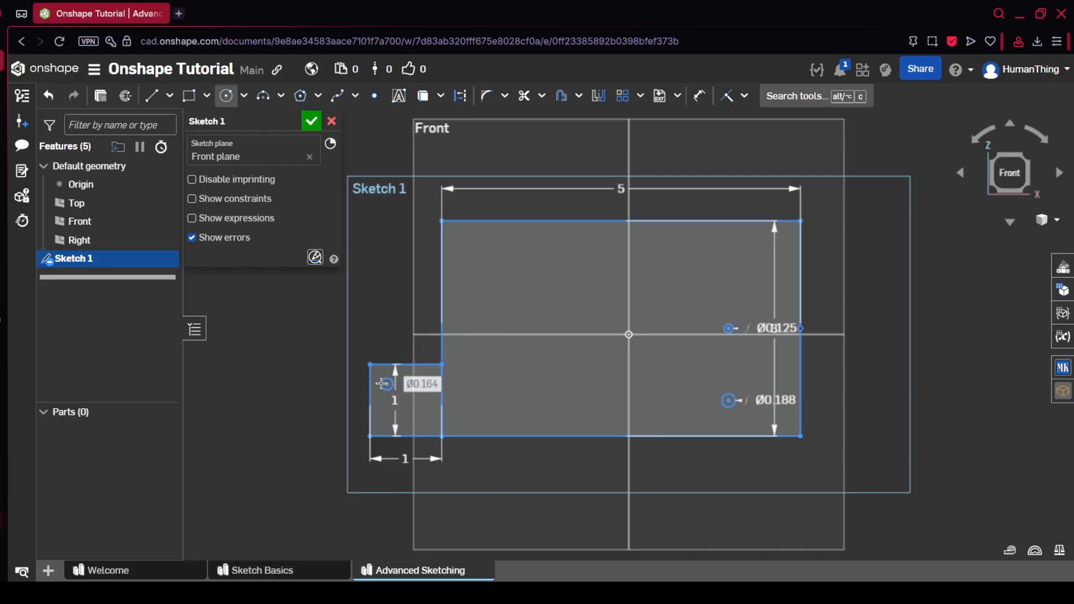
pyautogui.write('0.125')
pyautogui.press('Return')
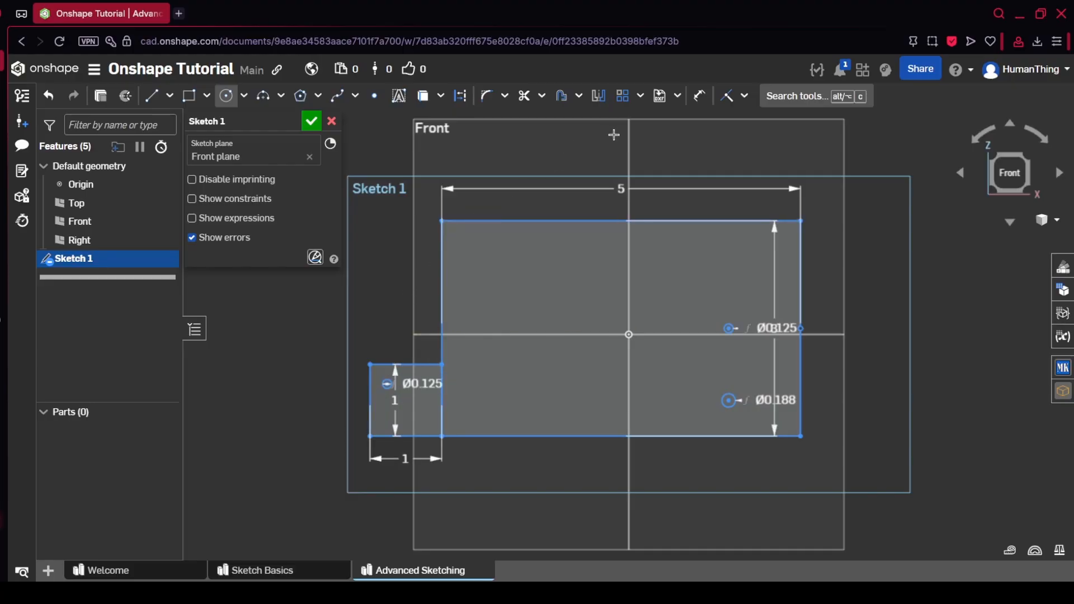
# - Dimension the small square's circle center 0.25 in below the square's top edge
pyautogui.click(702, 101)
pyautogui.scroll(-5, 382, 399)
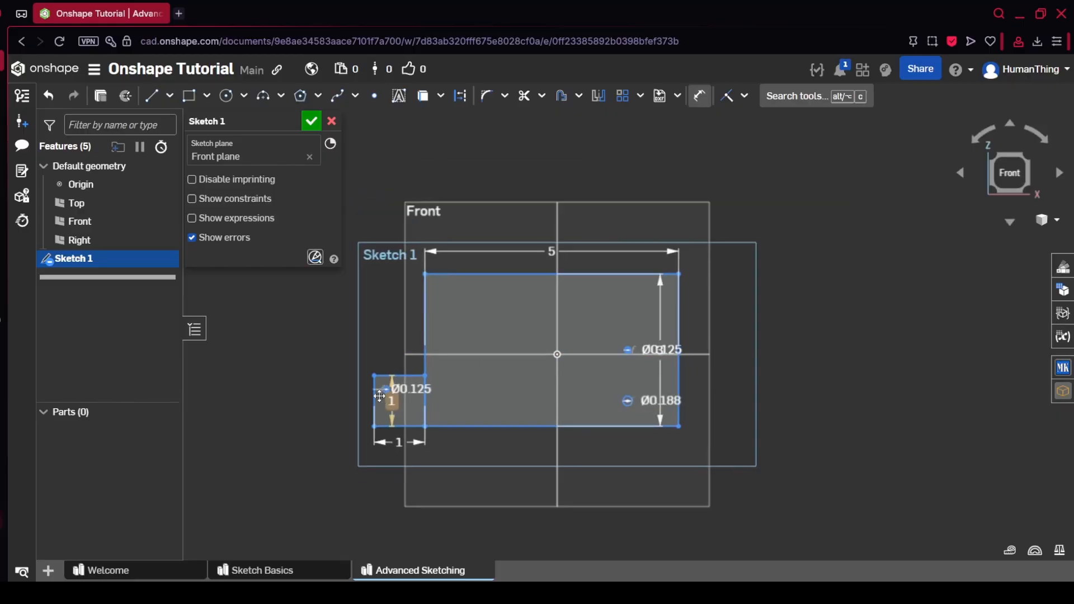
pyautogui.scroll(10, 374, 399)
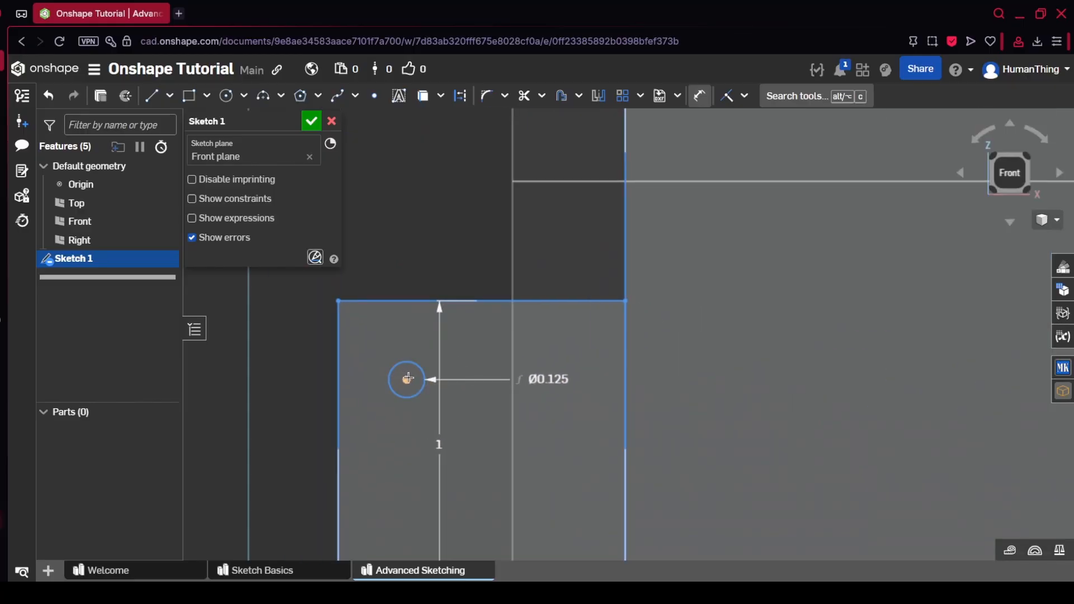
pyautogui.press('d')
pyautogui.click(429, 303)
pyautogui.click(300, 336)
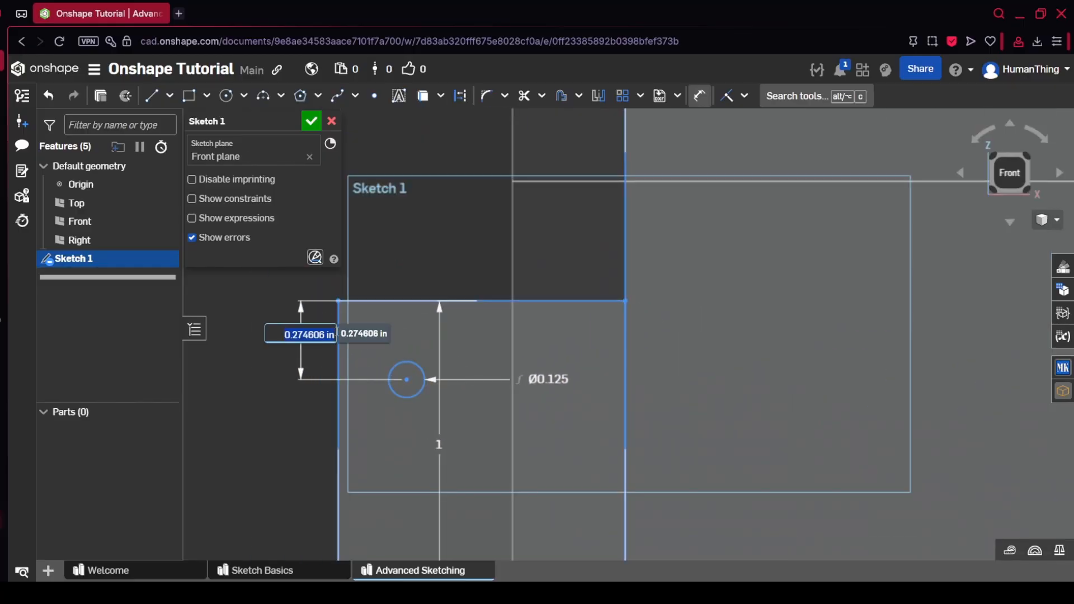
pyautogui.press('BackSpace')
pyautogui.write('.25')
pyautogui.press('Return')
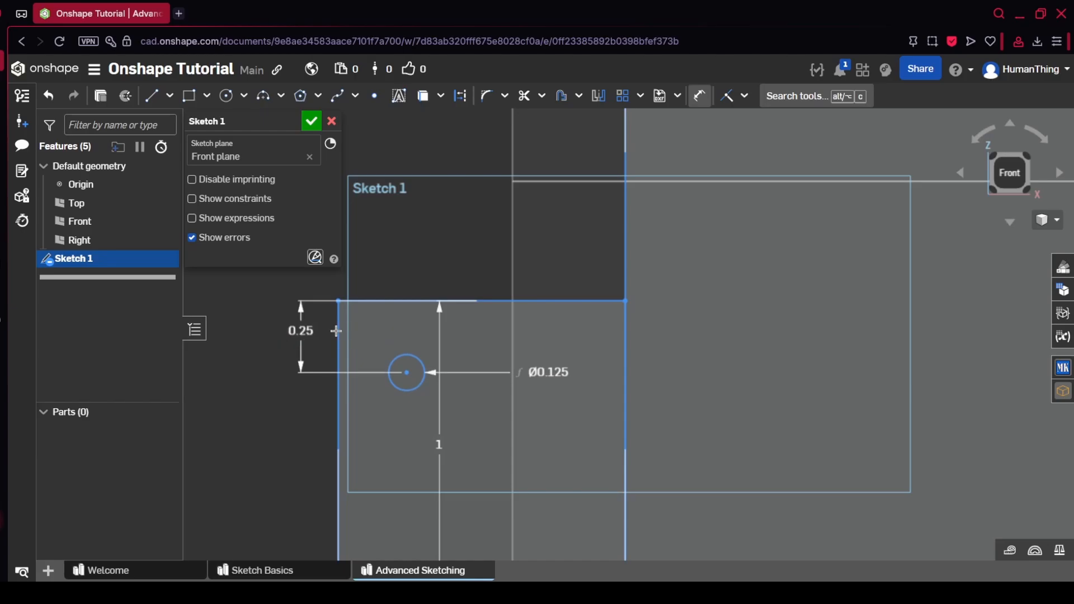
# - Dimension the small square's circle center 0.25 in from the square's left edge
pyautogui.click(407, 372)
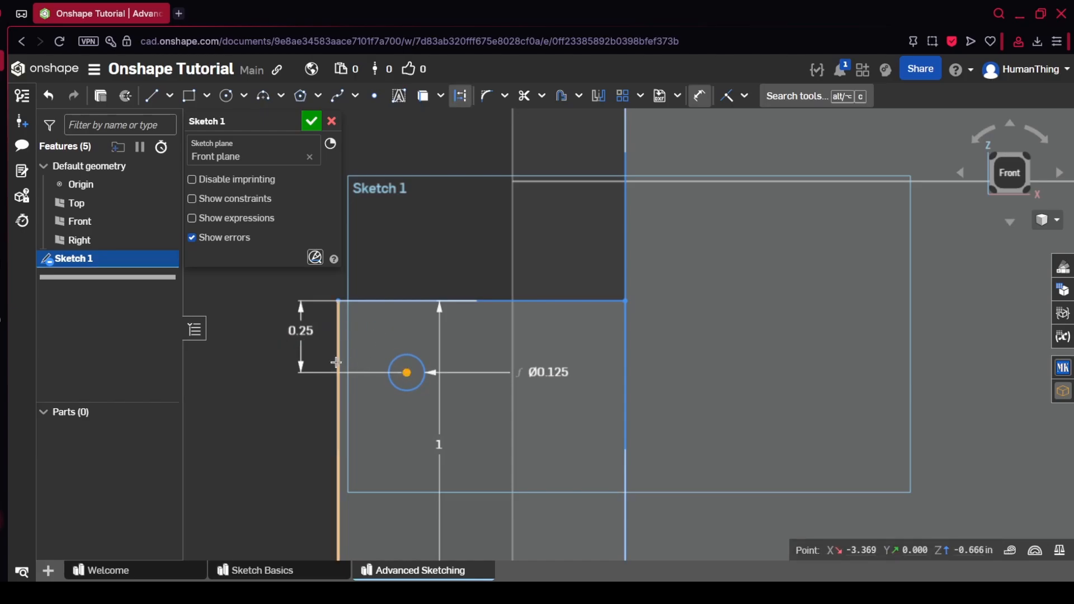
pyautogui.click(338, 363)
pyautogui.click(369, 269)
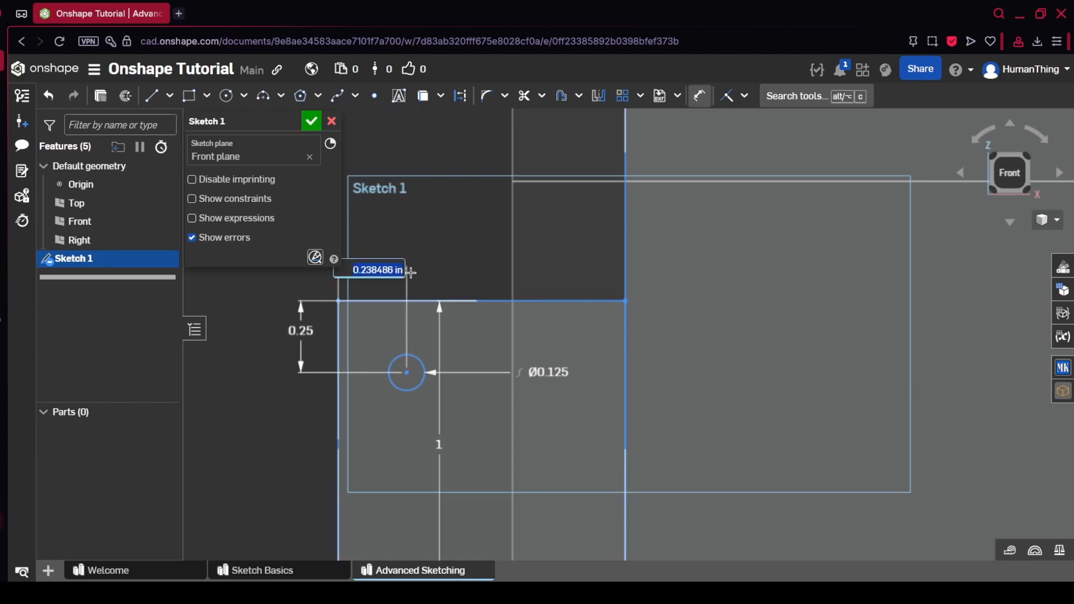
pyautogui.press('BackSpace')
pyautogui.write('.25')
pyautogui.press('Return')
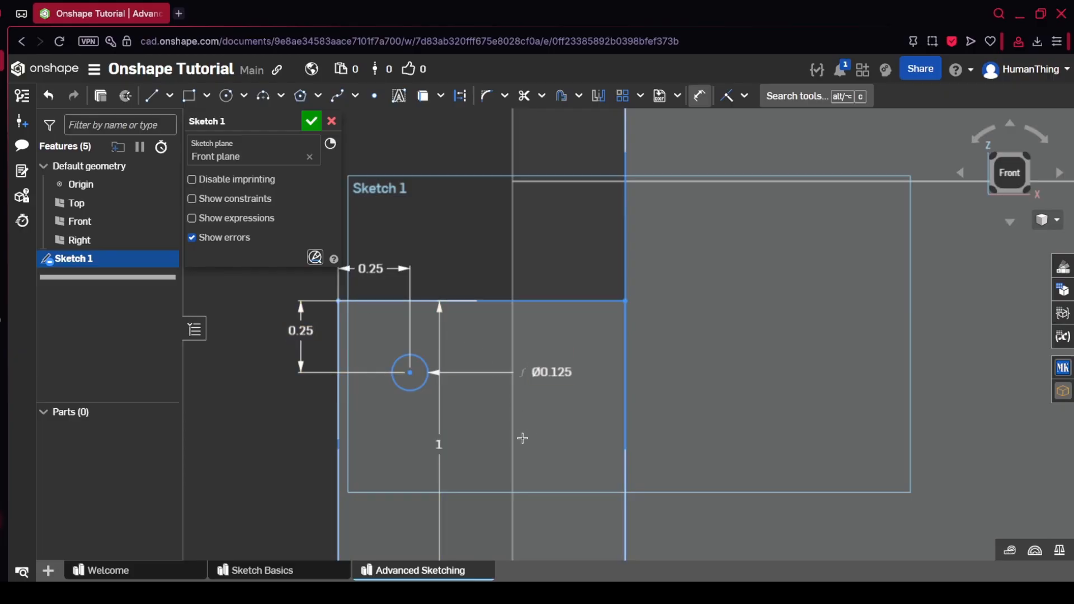
# - Dimension the vertical spacing between the centers of the two circles in the large rectangle as 1 in
pyautogui.scroll(1, 515, 312)
pyautogui.scroll(-5, 521, 327)
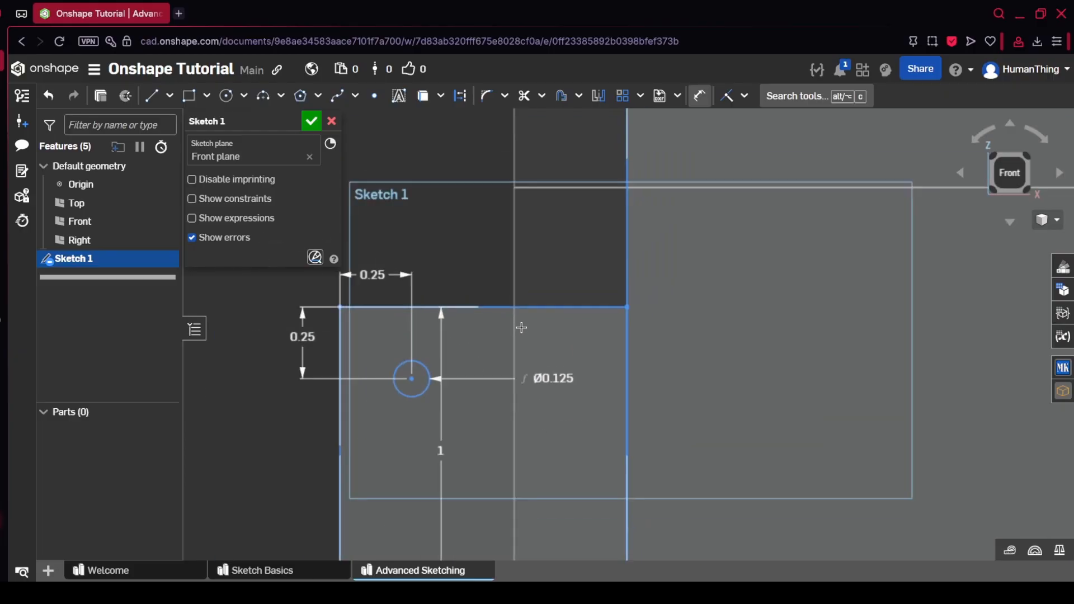
pyautogui.moveTo(749, 355); pyautogui.dragTo(621, 347, button='middle')
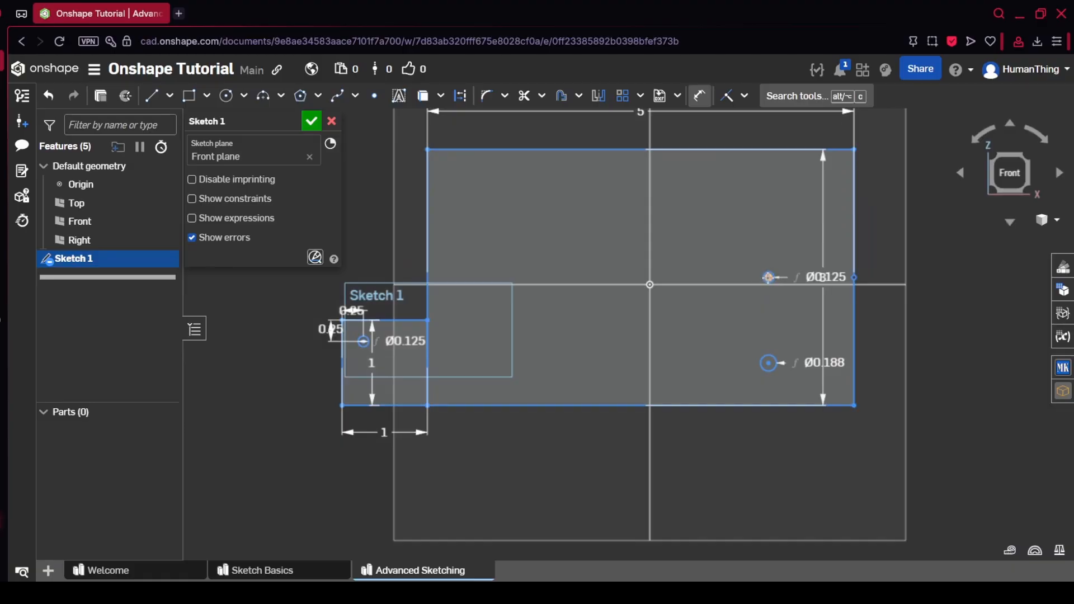
pyautogui.press('d')
pyautogui.click(771, 363)
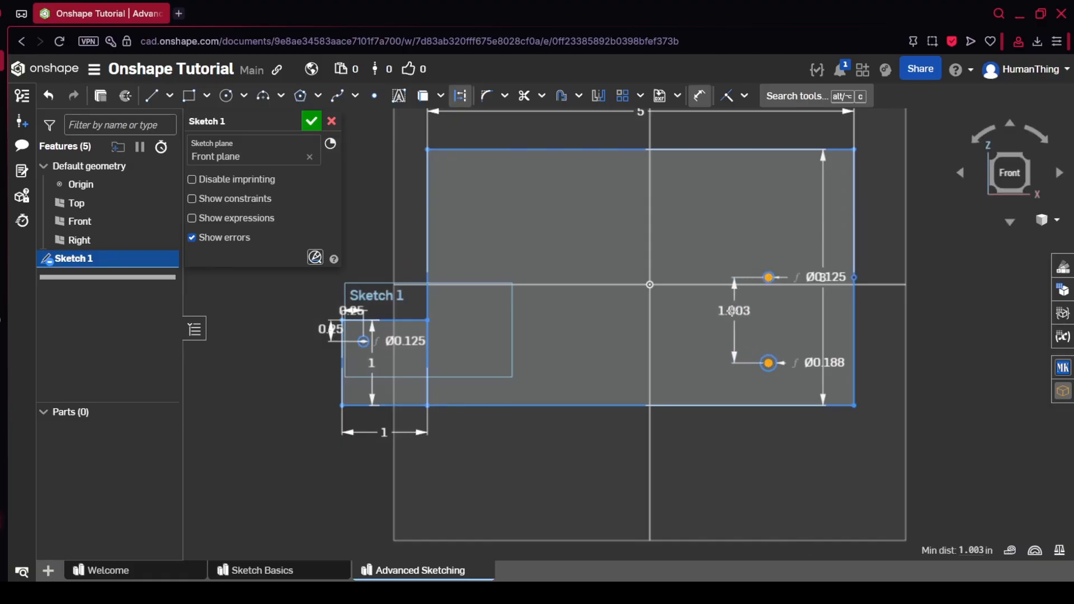
pyautogui.click(712, 323)
pyautogui.write('1')
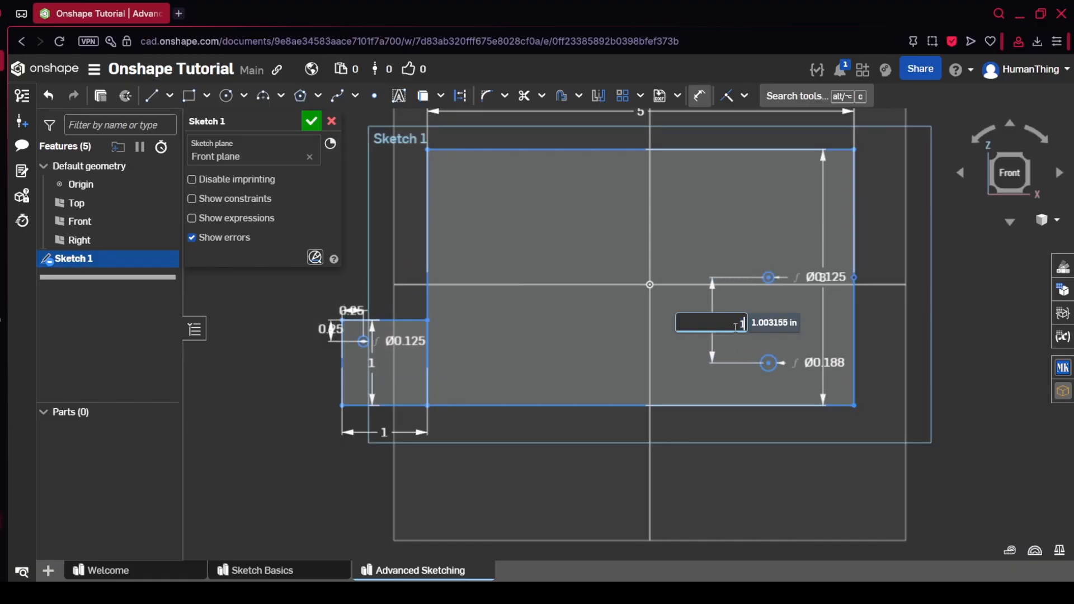
pyautogui.press('Return')
# - Start a linear pattern of the small square's circle, adding a second row spaced 0.25 in downward
pyautogui.moveTo(402, 345)
pyautogui.mouseDown(button='middle')
pyautogui.moveTo(506, 338)
pyautogui.moveTo(525, 309)
pyautogui.mouseUp(button='middle')
pyautogui.scroll(-3, 502, 352)
pyautogui.scroll(4, 491, 352)
pyautogui.scroll(3, 490, 352)
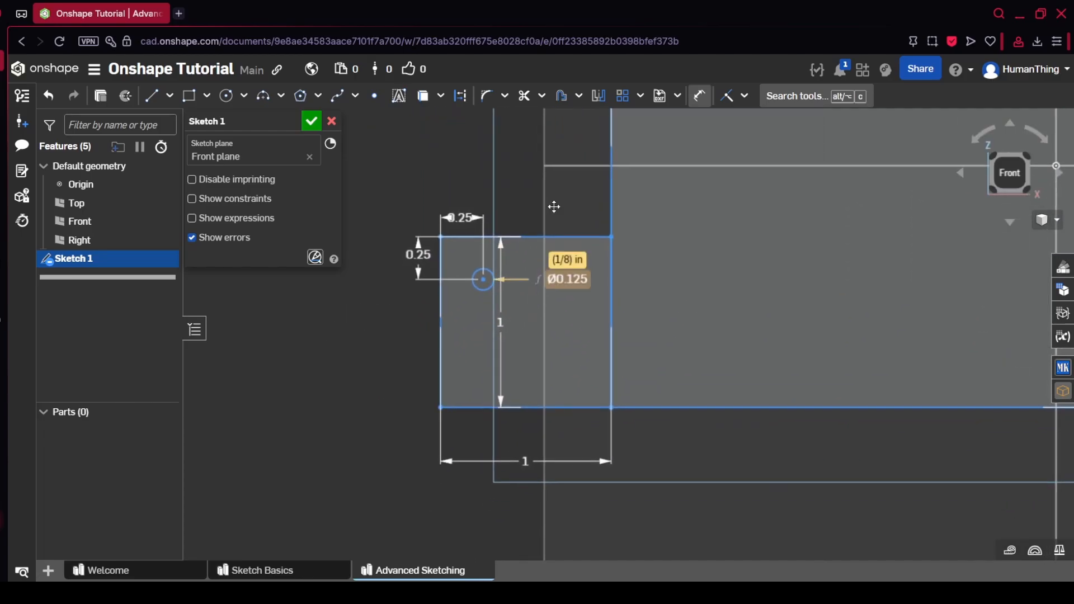
pyautogui.click(625, 97)
pyautogui.click(491, 274)
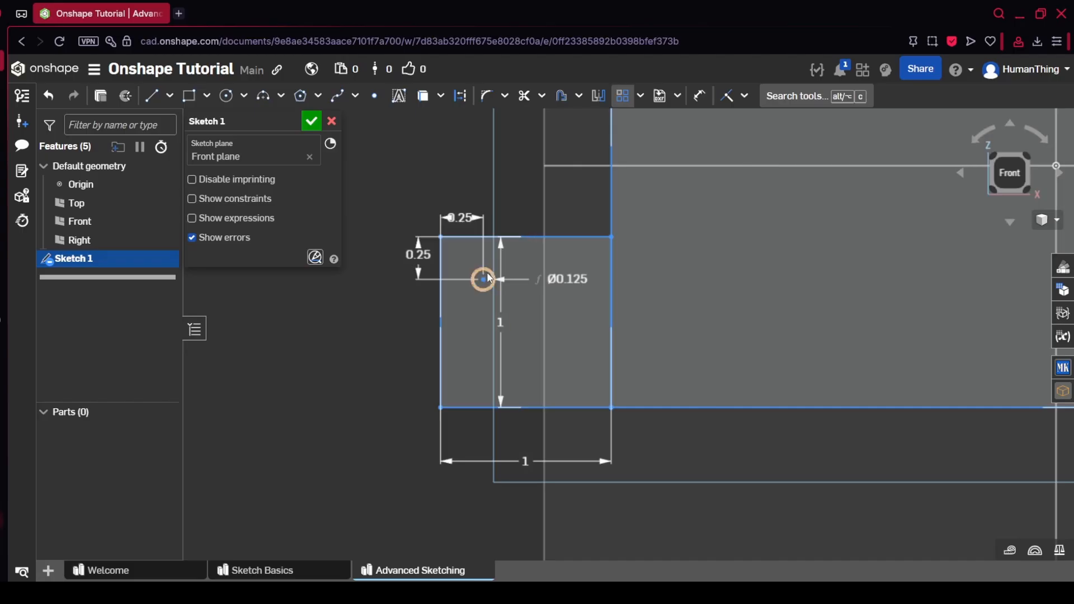
pyautogui.scroll(-5, 573, 287)
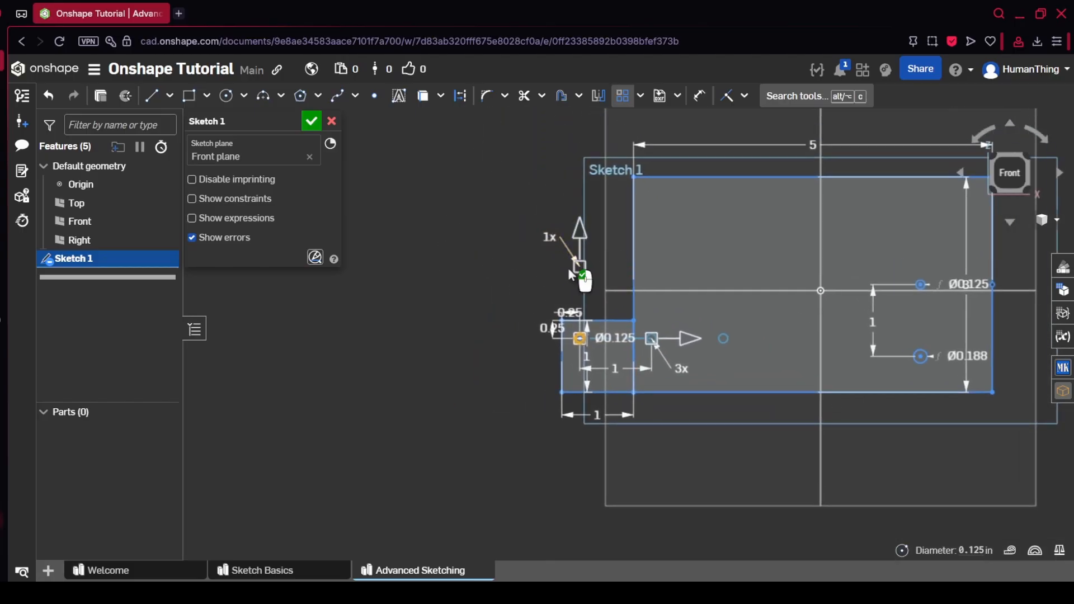
pyautogui.moveTo(581, 234); pyautogui.dragTo(578, 213)
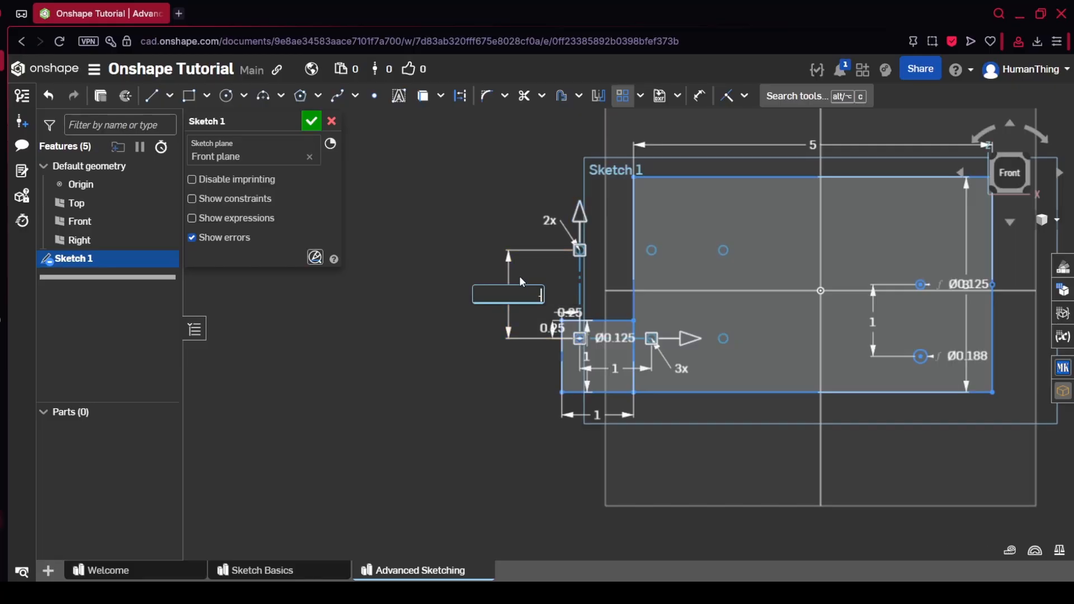
pyautogui.write('-.25')
pyautogui.press('Return')
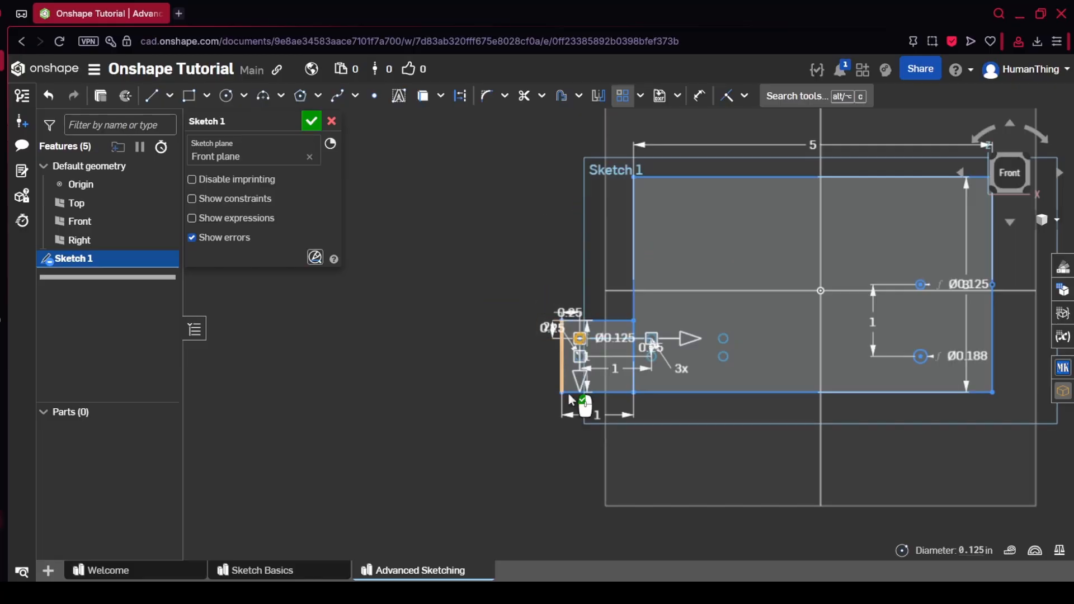
# - Move the pattern's vertical count label clear of the dimensions and set the vertical instance count to 3
pyautogui.scroll(-3, 566, 385)
pyautogui.scroll(3, 564, 373)
pyautogui.scroll(6, 565, 376)
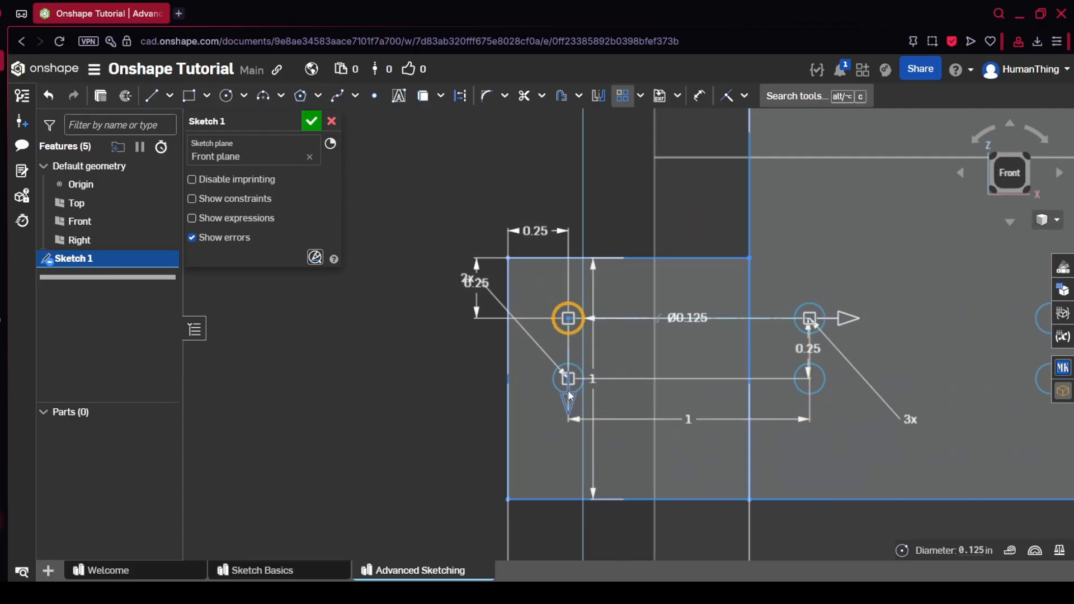
pyautogui.moveTo(572, 397); pyautogui.dragTo(536, 326, button='middle')
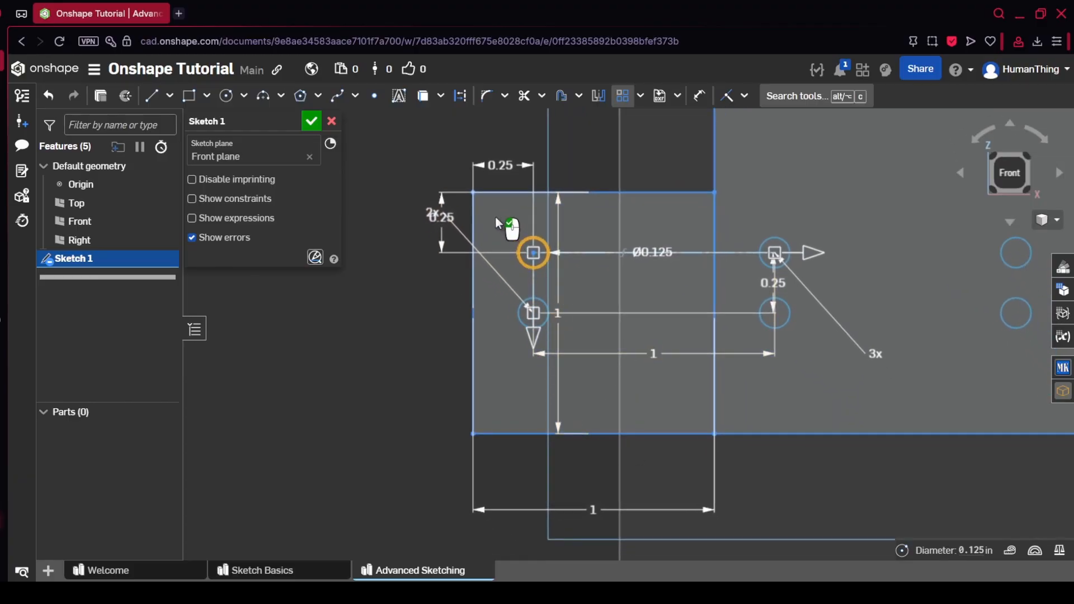
pyautogui.moveTo(429, 216); pyautogui.dragTo(414, 358)
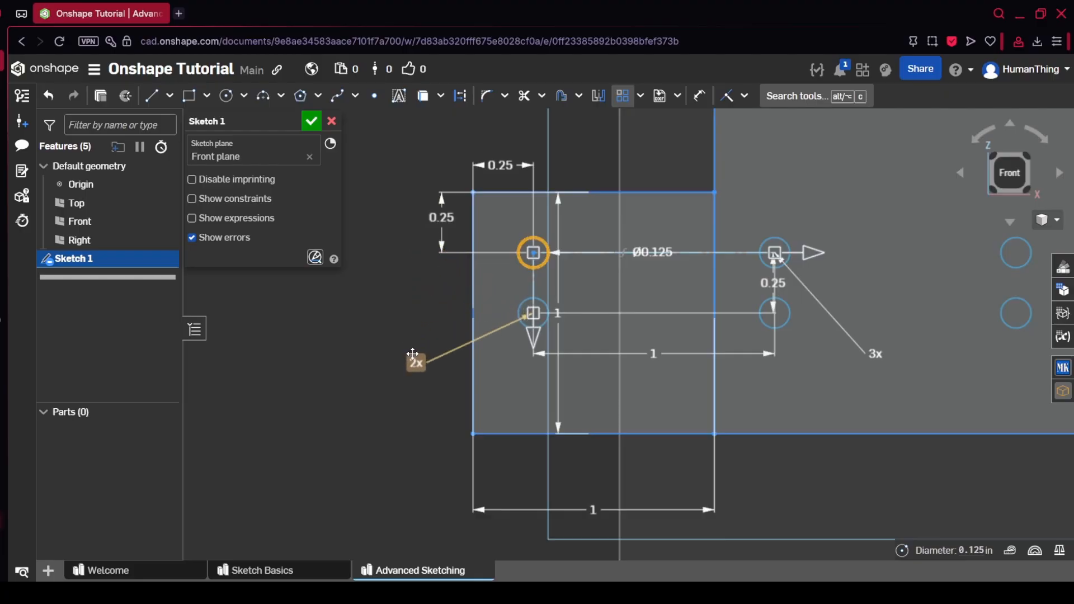
pyautogui.doubleClick(419, 355)
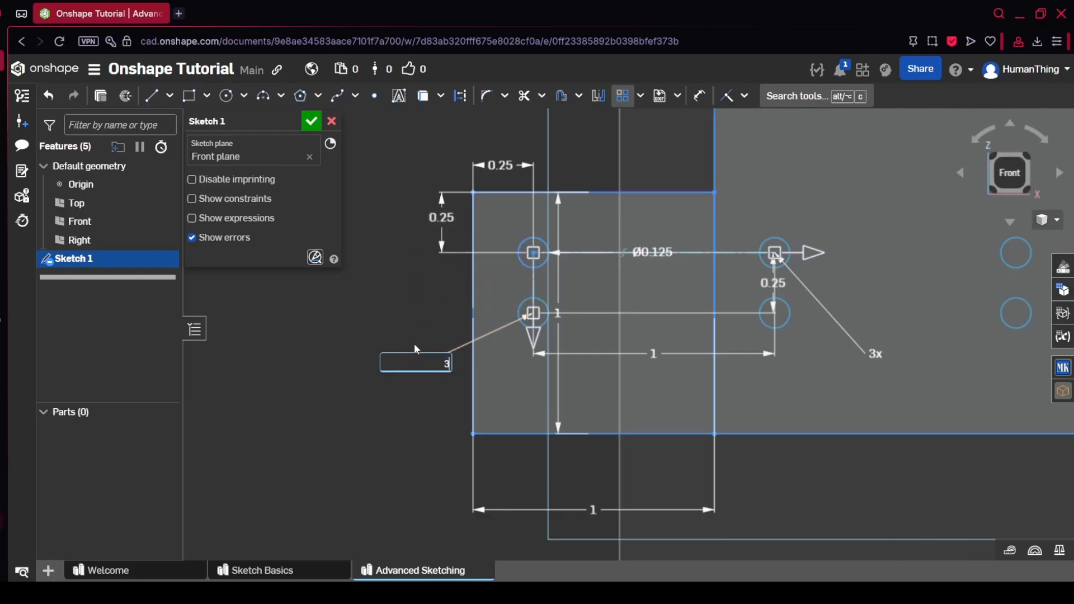
pyautogui.write('3')
pyautogui.press('Return')
# - Set the circle pattern's horizontal spacing to 0.25 in and accept the pattern
pyautogui.moveTo(869, 330); pyautogui.dragTo(827, 335, button='middle')
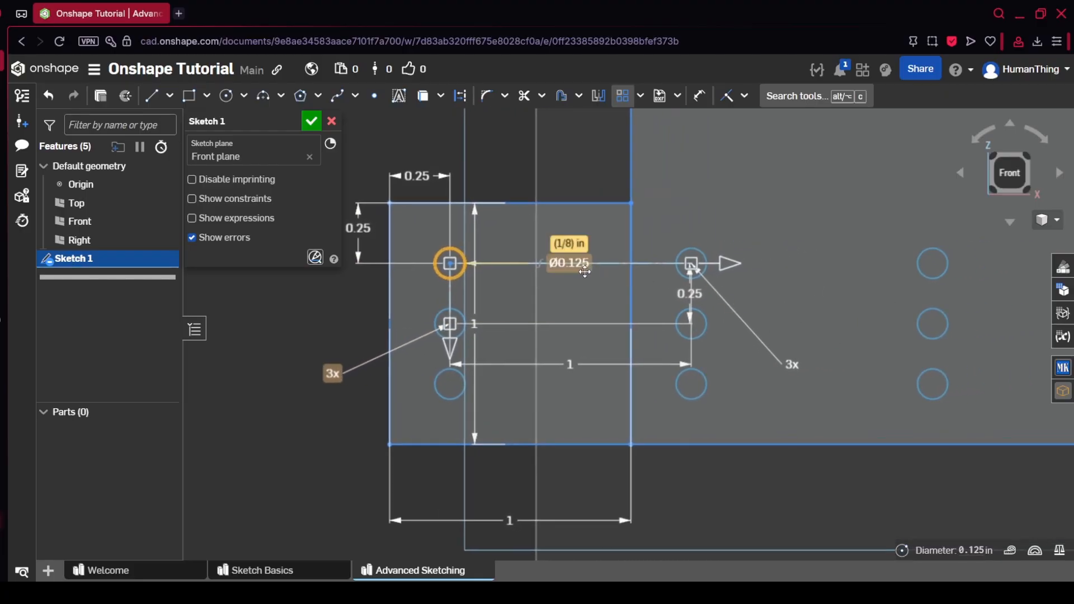
pyautogui.doubleClick(568, 363)
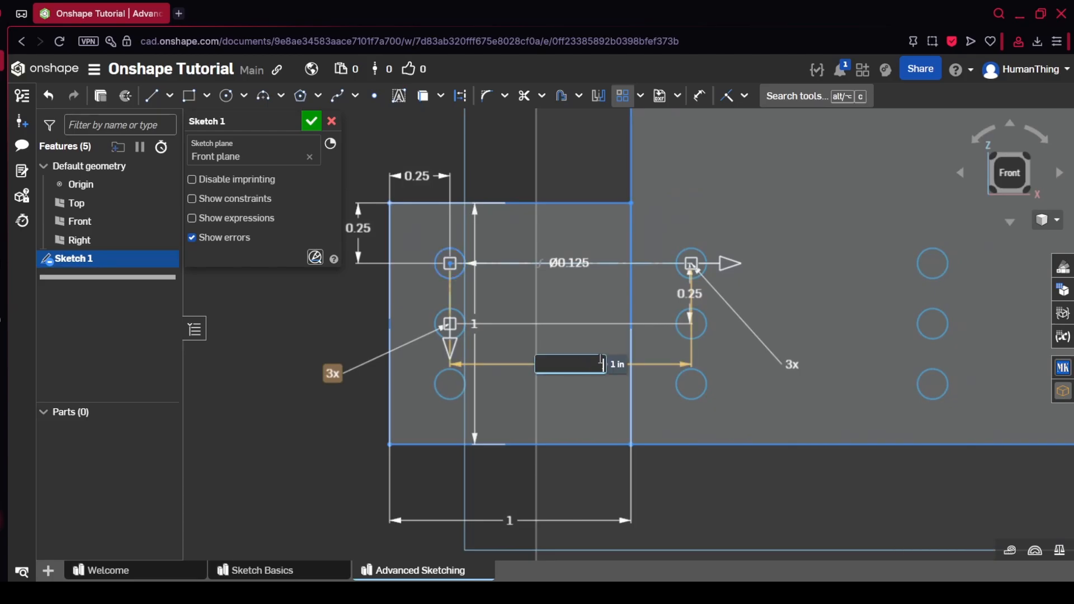
pyautogui.write('5')
pyautogui.press('Return')
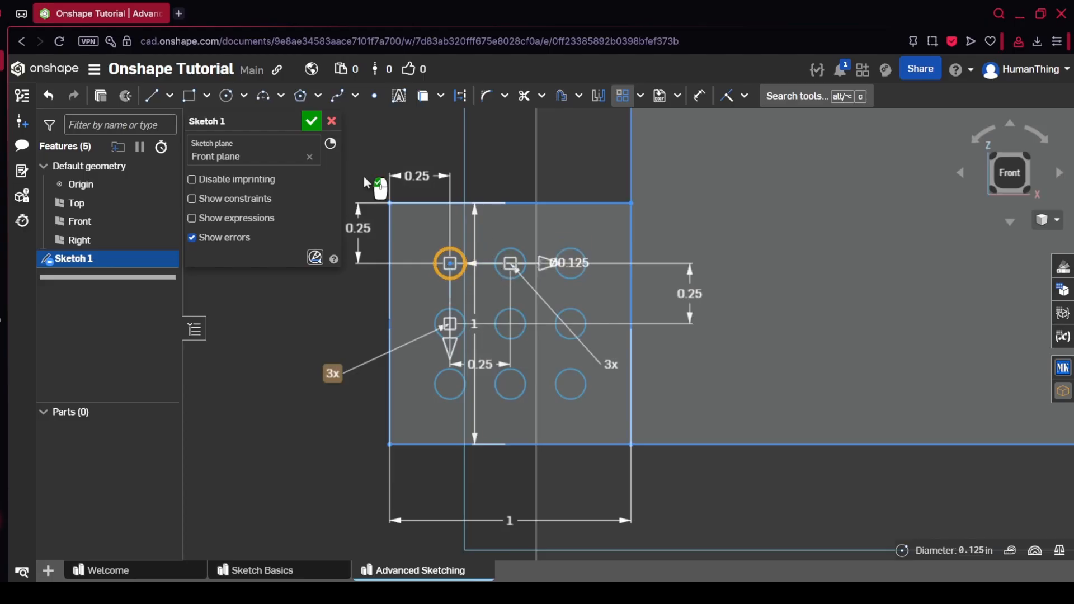
pyautogui.click(518, 162)
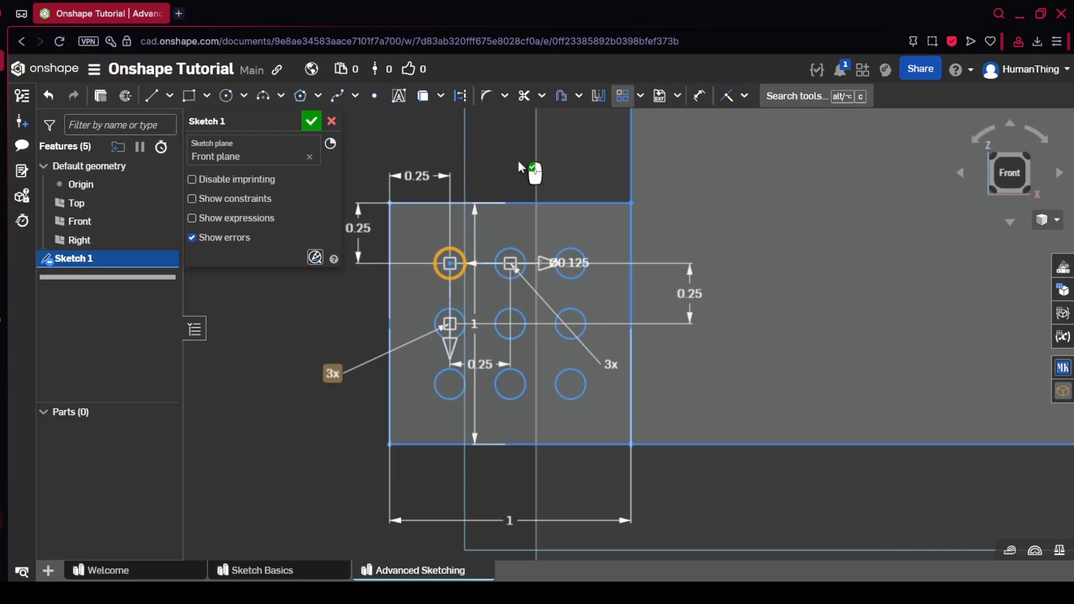
# - Fillet the inside corner between the large rectangle's left edge and the small square's top edge with a 1 in radius
pyautogui.scroll(2, 647, 268)
pyautogui.scroll(-2, 574, 355)
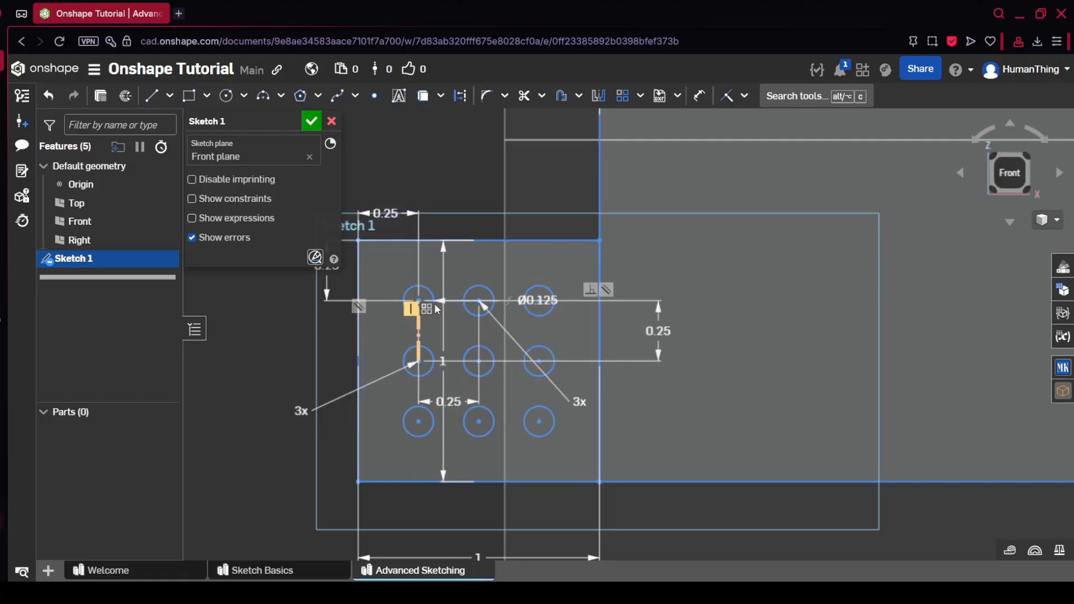
pyautogui.scroll(-4, 765, 327)
pyautogui.moveTo(783, 314)
pyautogui.mouseDown(button='middle')
pyautogui.moveTo(662, 424)
pyautogui.moveTo(652, 333)
pyautogui.mouseUp(button='middle')
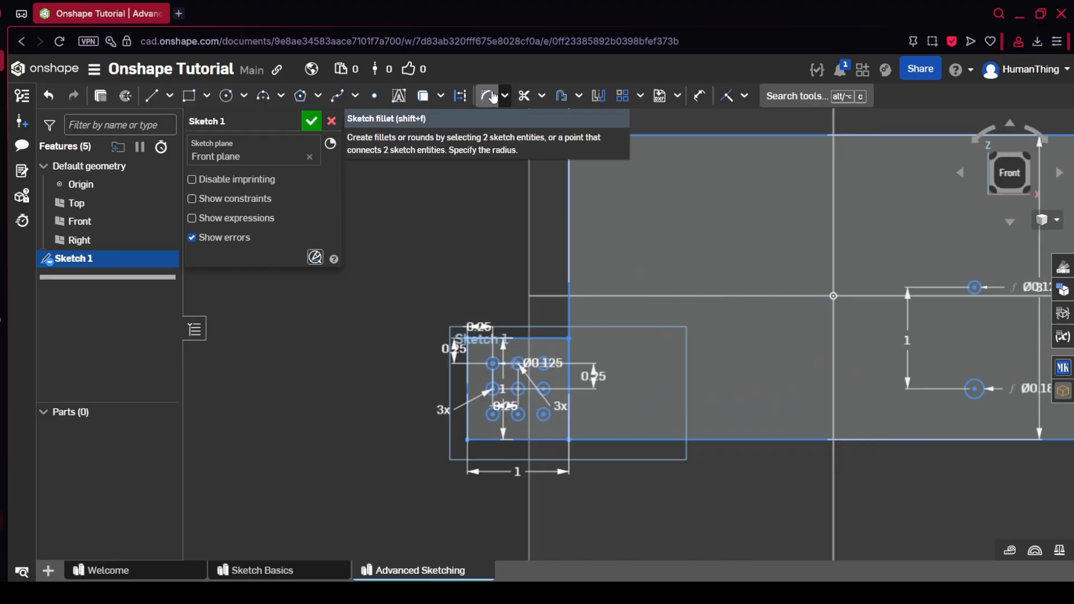
pyautogui.click(492, 98)
pyautogui.click(567, 294)
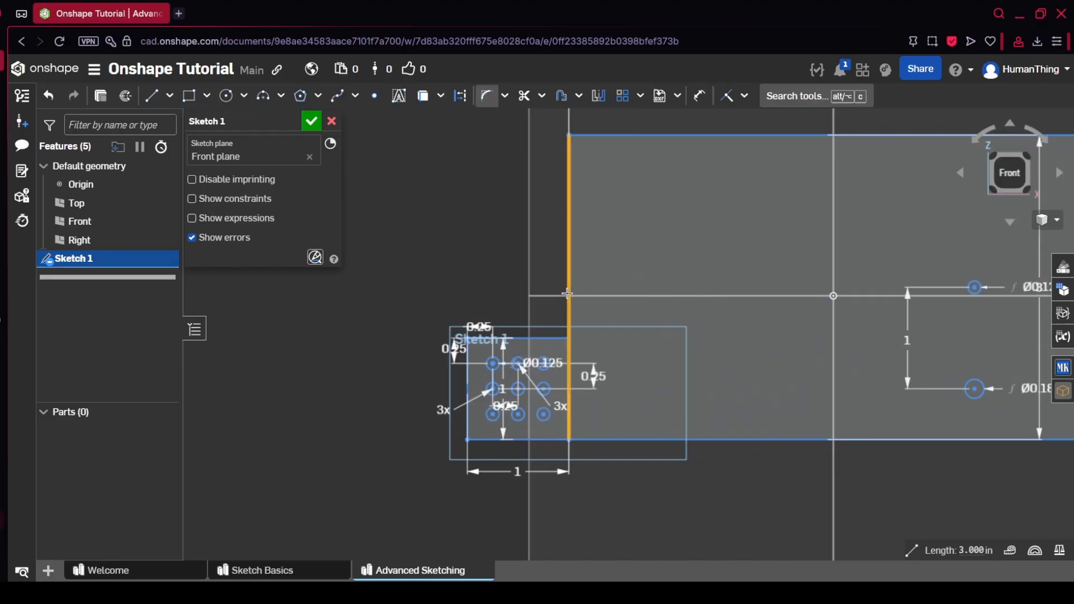
pyautogui.click(548, 338)
pyautogui.scroll(-2, 549, 321)
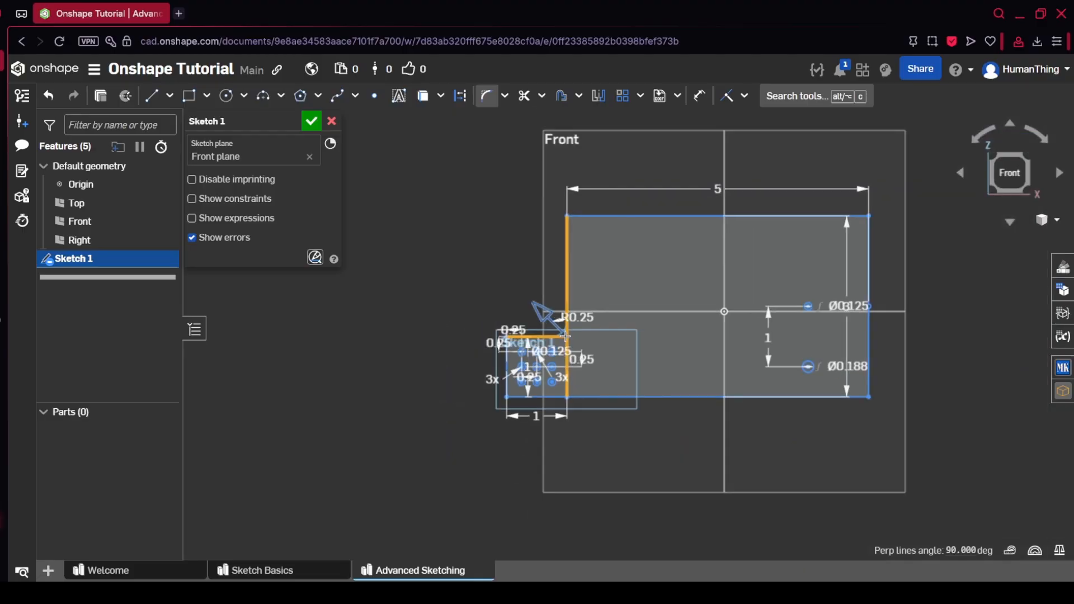
pyautogui.scroll(6, 550, 321)
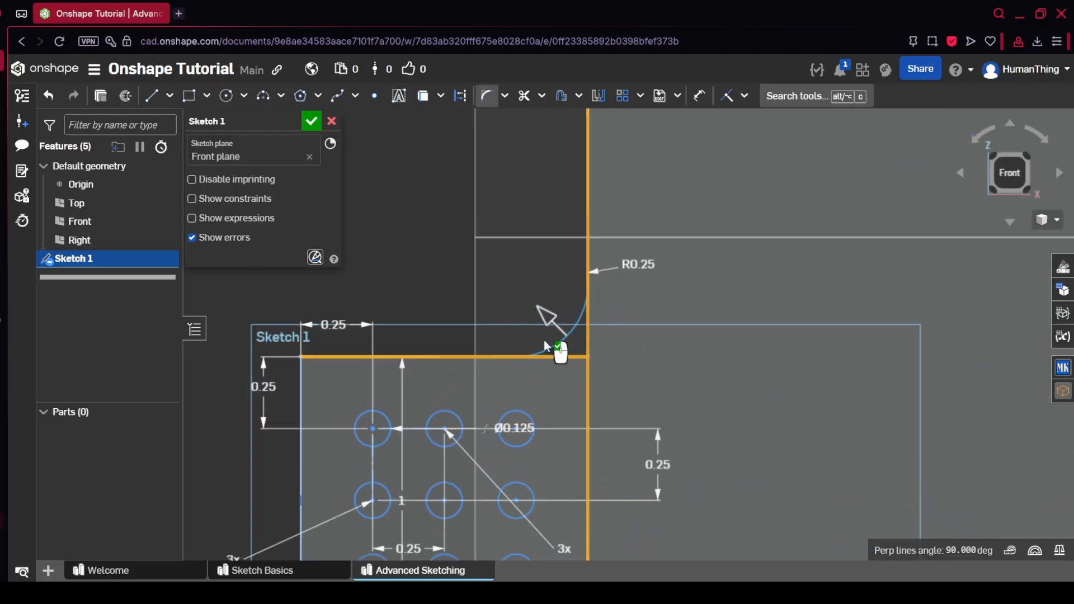
pyautogui.doubleClick(635, 265)
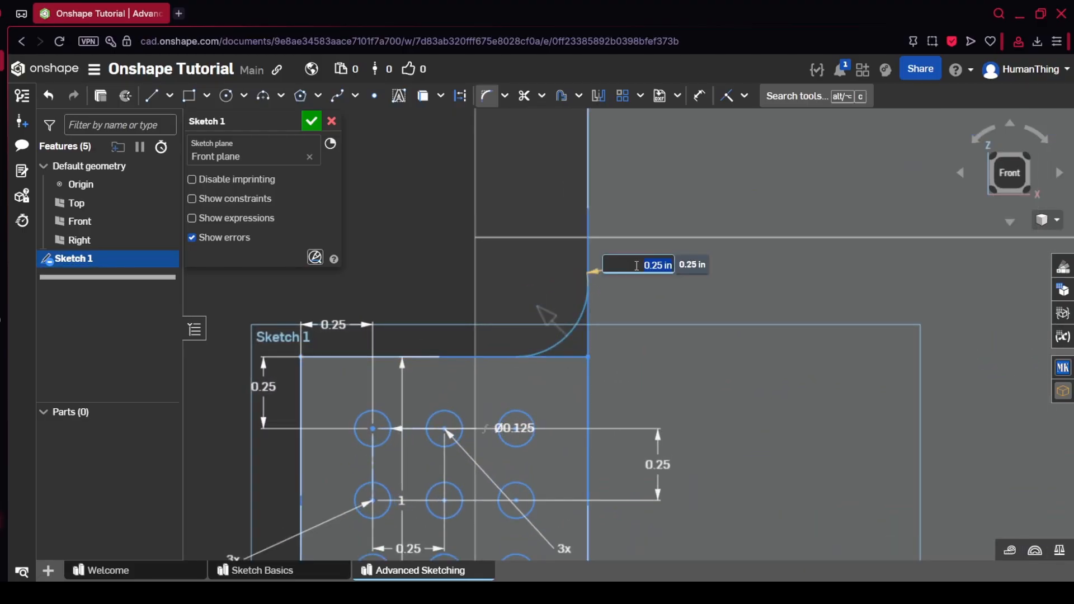
pyautogui.press('Return')
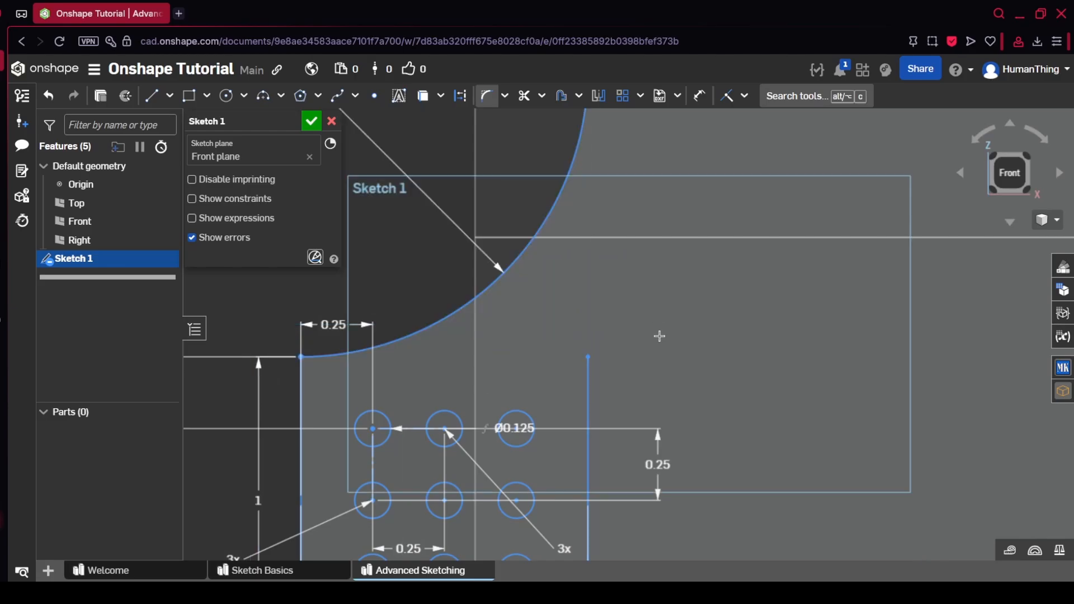
# - Apply 1 in radius fillets to the large rectangle's upper-left, upper-right and lower-right corners
pyautogui.scroll(-5, 655, 342)
pyautogui.moveTo(711, 296); pyautogui.dragTo(562, 335, button='middle')
pyautogui.click(521, 269)
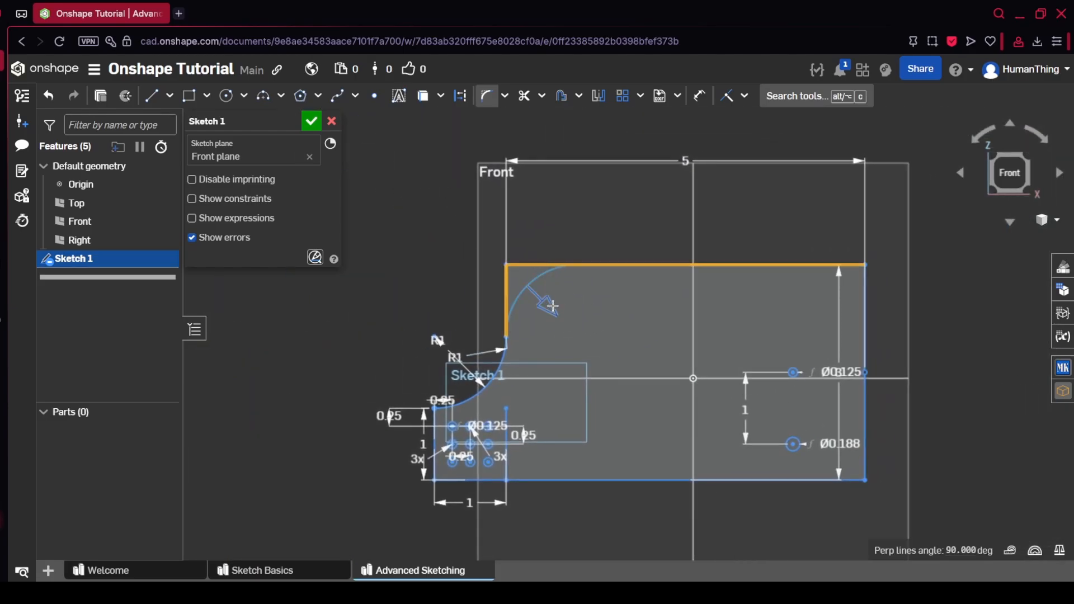
pyautogui.click(725, 263)
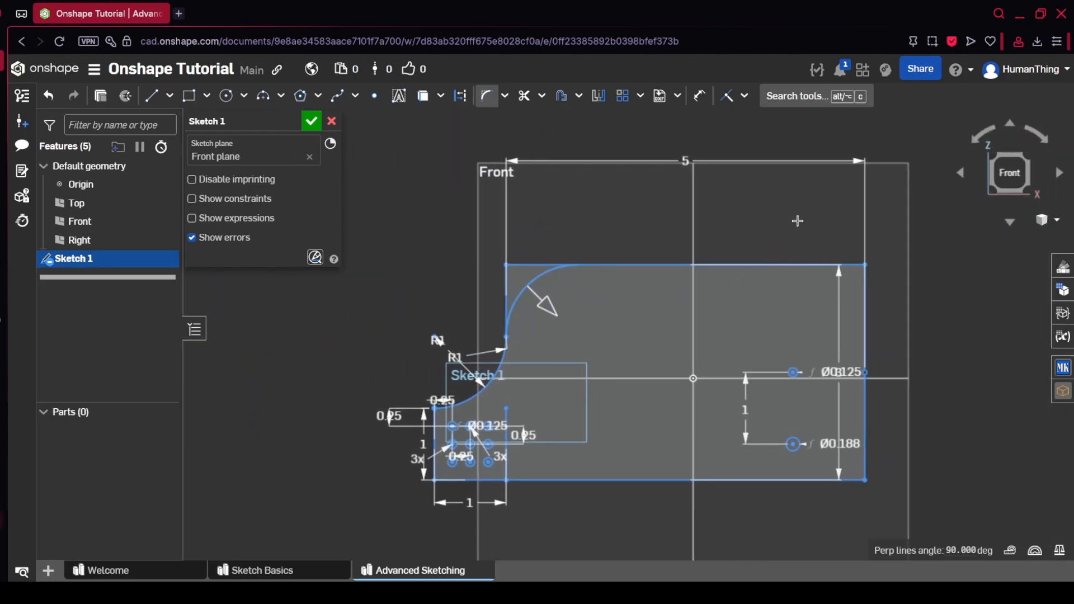
pyautogui.click(866, 302)
pyautogui.click(901, 334)
pyautogui.click(866, 409)
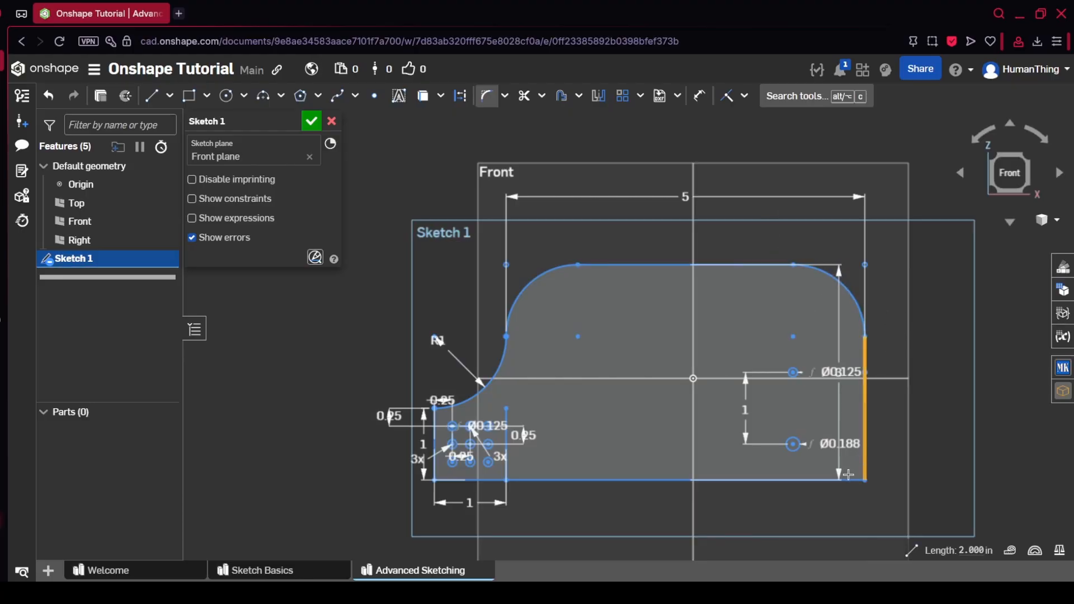
pyautogui.click(827, 485)
pyautogui.click(727, 522)
# - Trim the leftover vertical line between the small square and the large rectangle, and finish the sketch
pyautogui.moveTo(664, 528)
pyautogui.mouseDown(button='middle')
pyautogui.moveTo(661, 453)
pyautogui.moveTo(671, 463)
pyautogui.mouseUp(button='middle')
pyautogui.scroll(-1, 499, 384)
pyautogui.scroll(2, 504, 377)
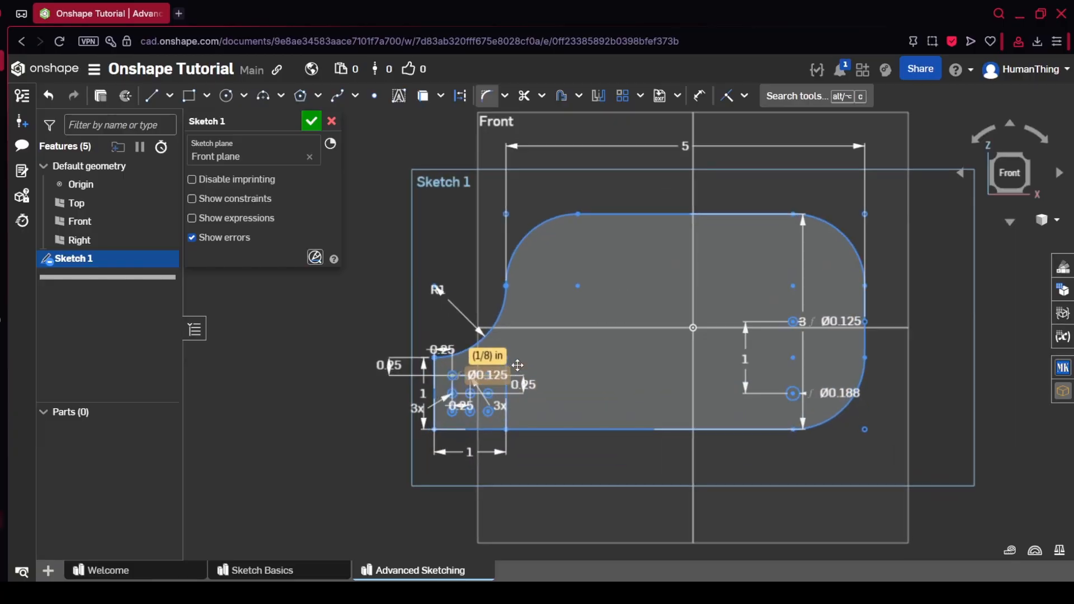
pyautogui.scroll(2, 505, 381)
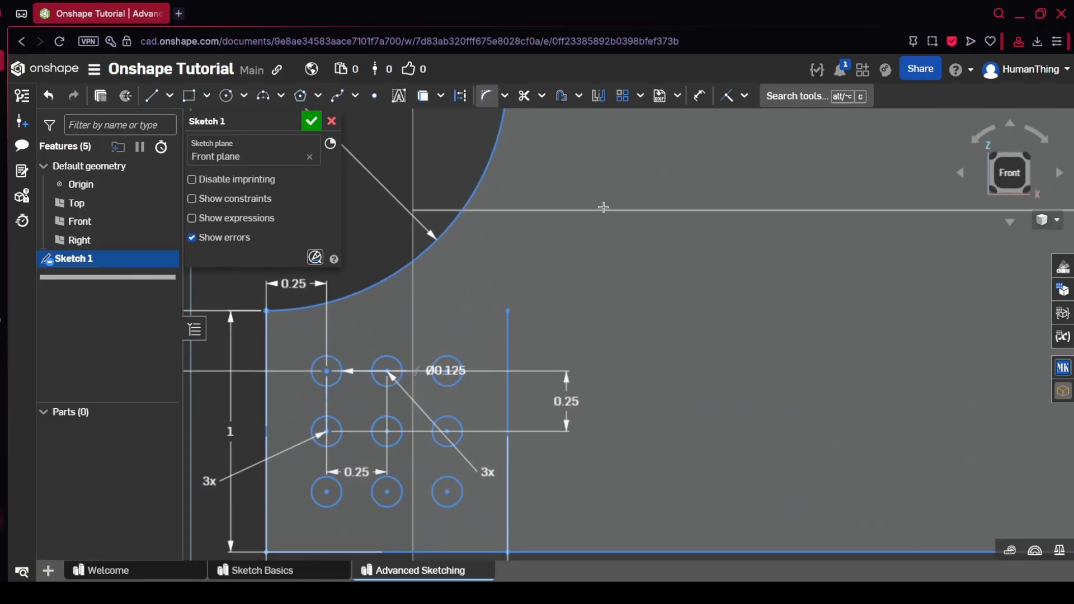
pyautogui.click(524, 98)
pyautogui.click(508, 347)
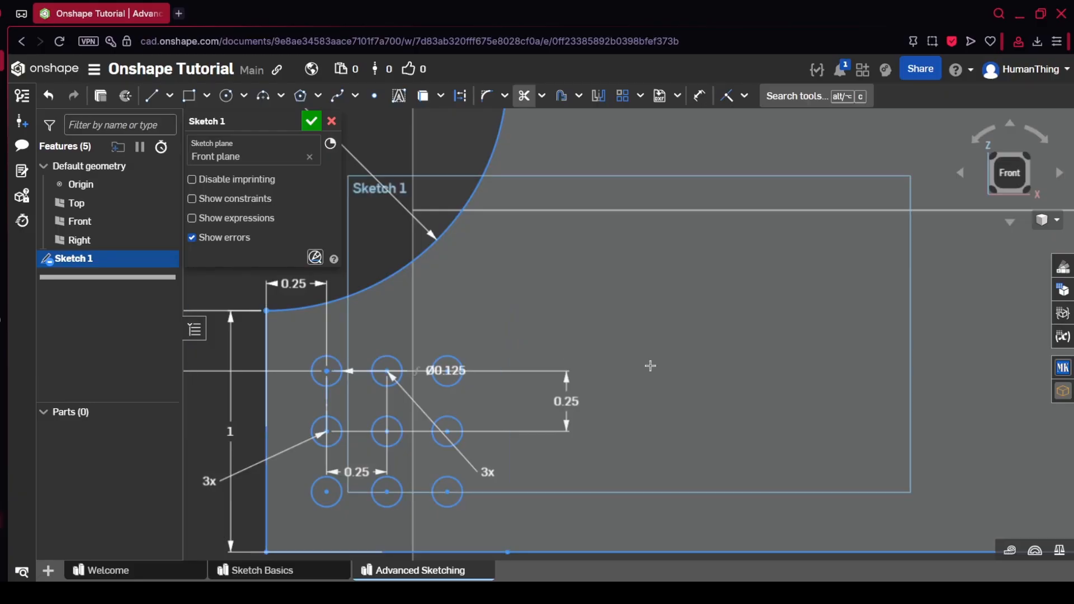
pyautogui.scroll(-3, 707, 385)
pyautogui.scroll(-3, 711, 376)
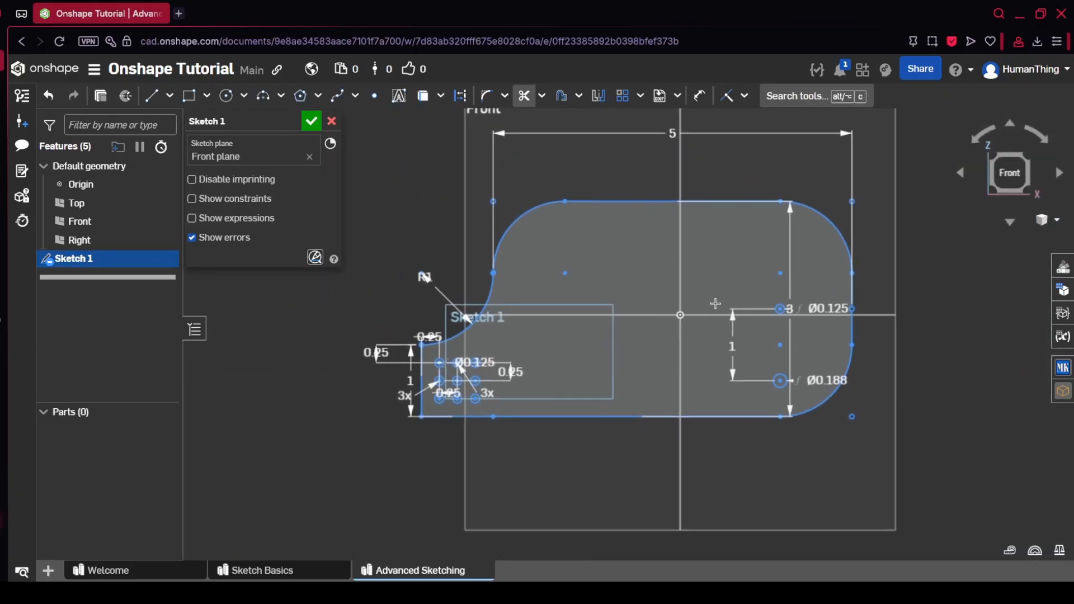
pyautogui.click(311, 122)
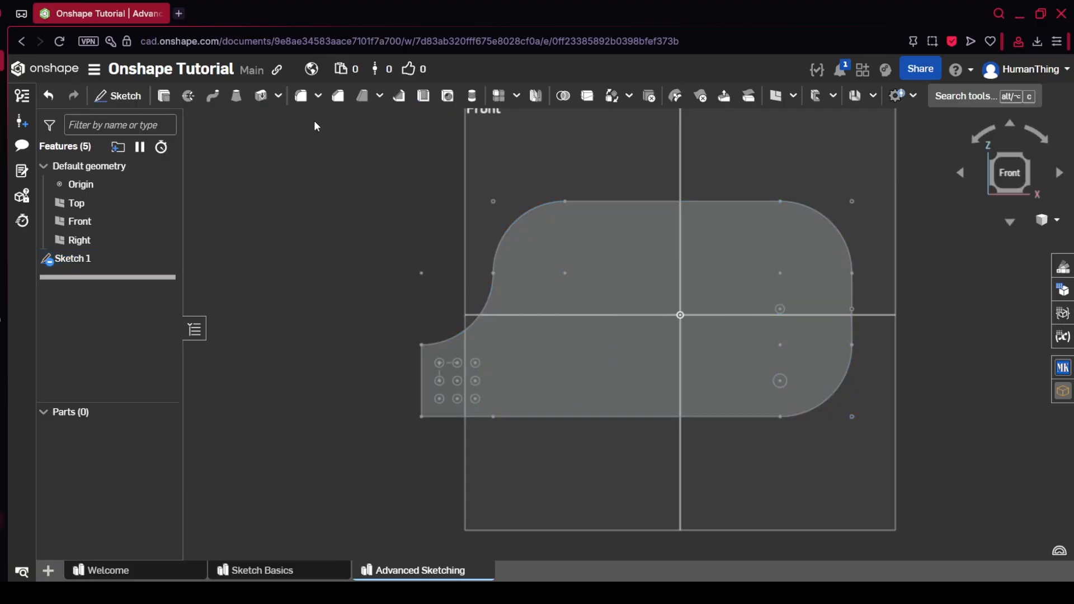
# - Extrude the plate region of Sketch 1 as a new solid with a blind depth of 0.5 in
pyautogui.click(163, 96)
pyautogui.click(546, 251)
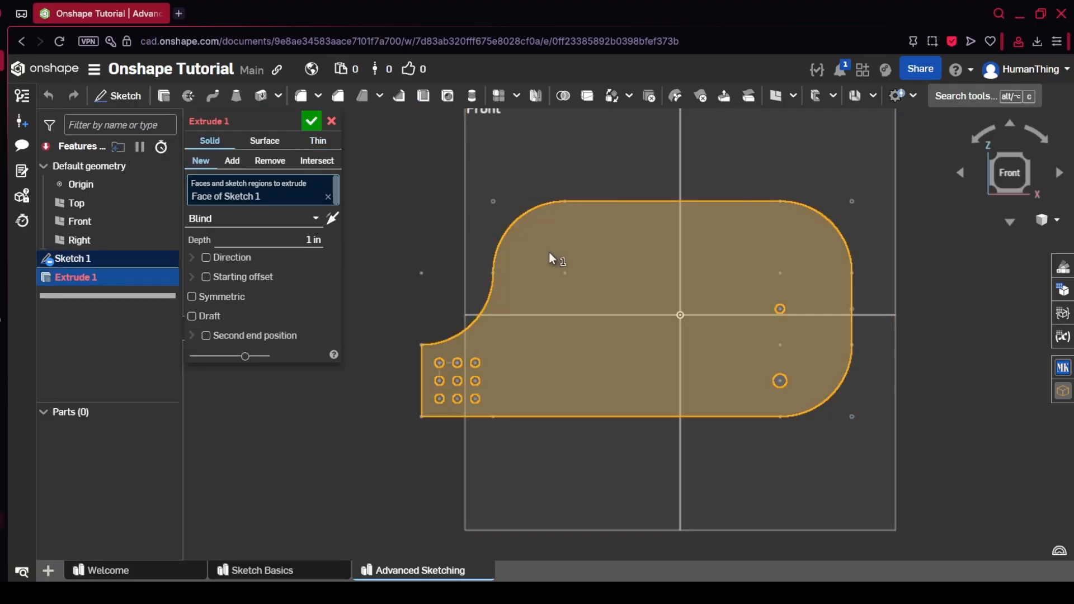
pyautogui.click(315, 239)
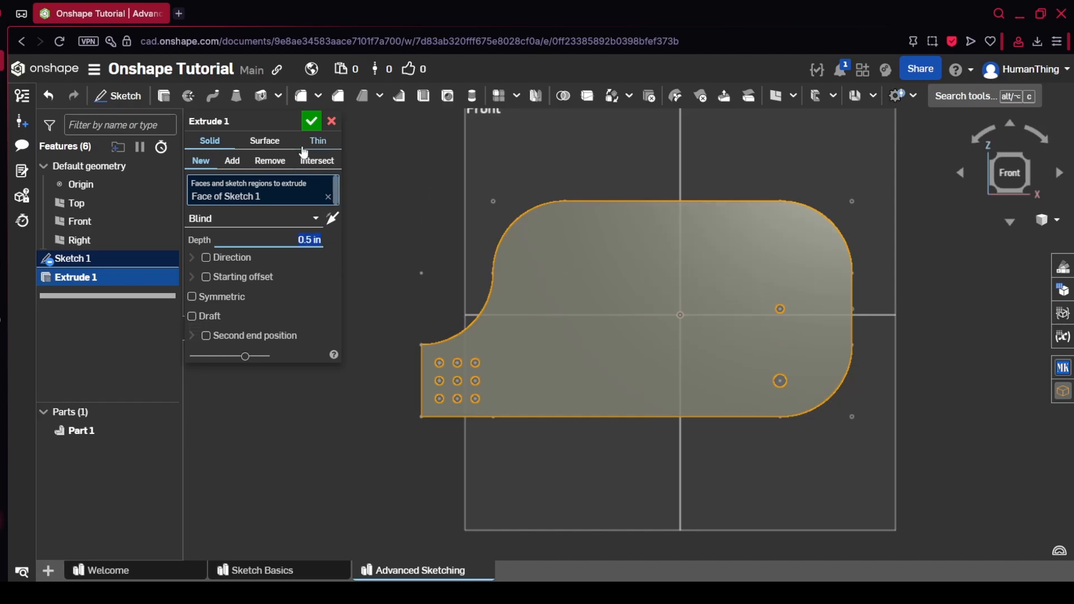
pyautogui.click(308, 127)
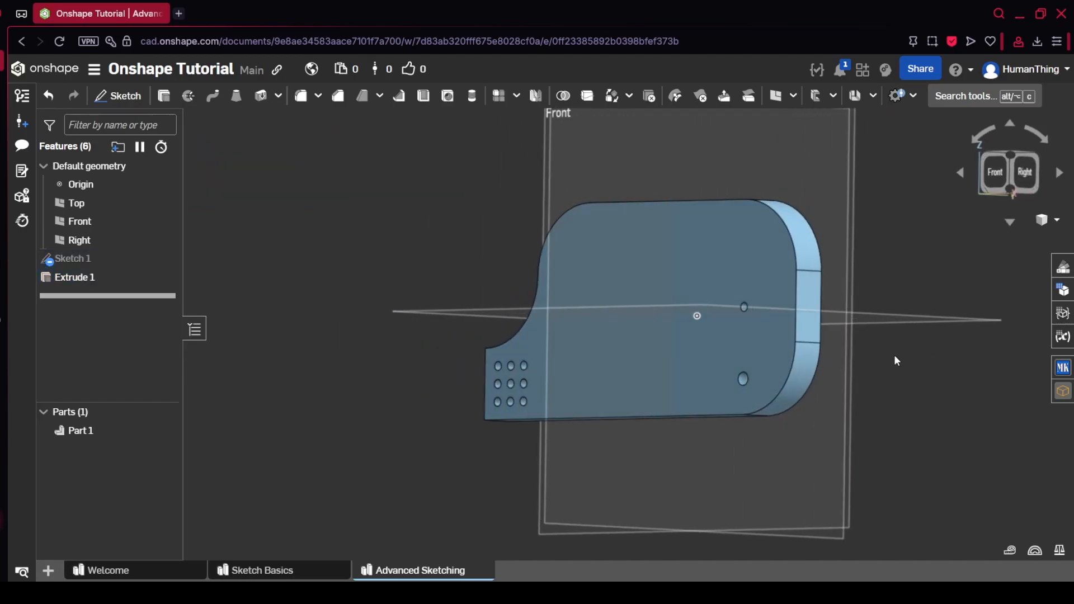